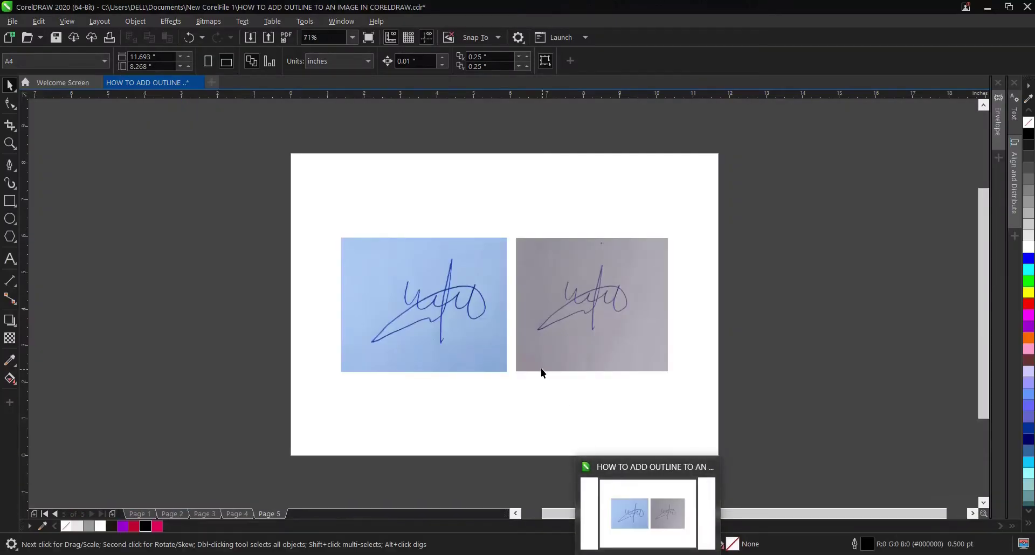
# Scroll up to bring Page 5, with the blue and grey signature photos, into view.
pyautogui.scroll(3, 465, 299)
pyautogui.scroll(-3, 463, 296)
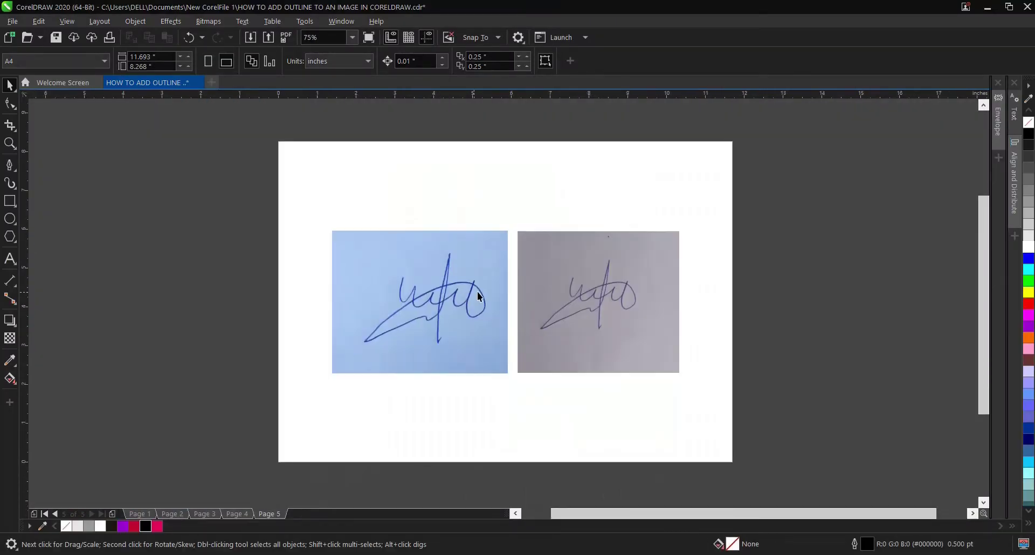
pyautogui.scroll(3, 534, 292)
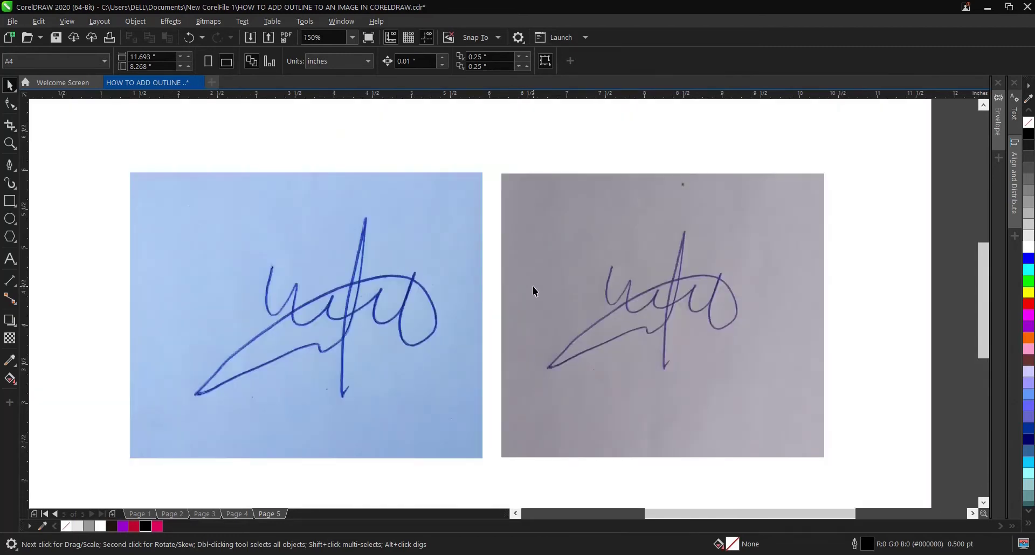
pyautogui.scroll(-3, 521, 285)
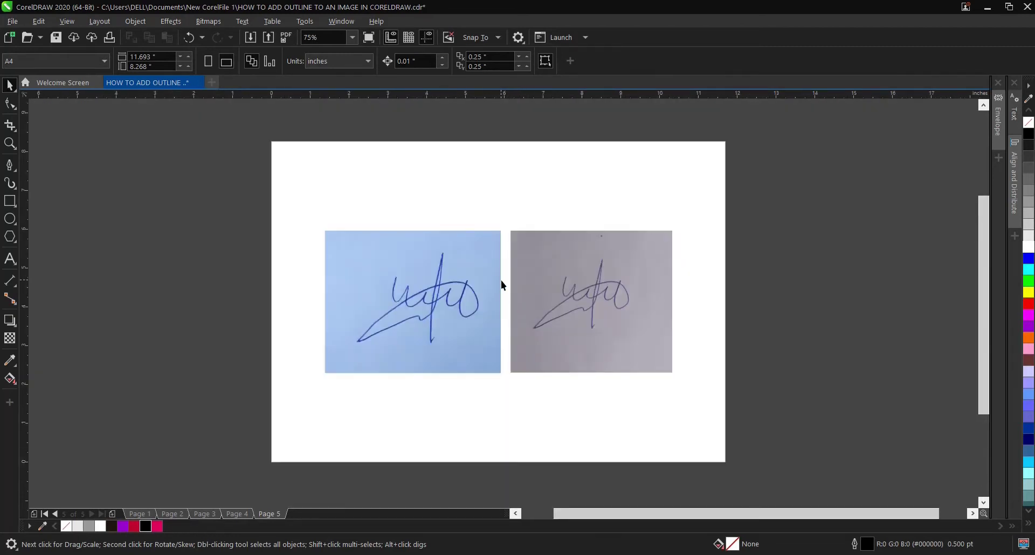
pyautogui.scroll(3, 502, 286)
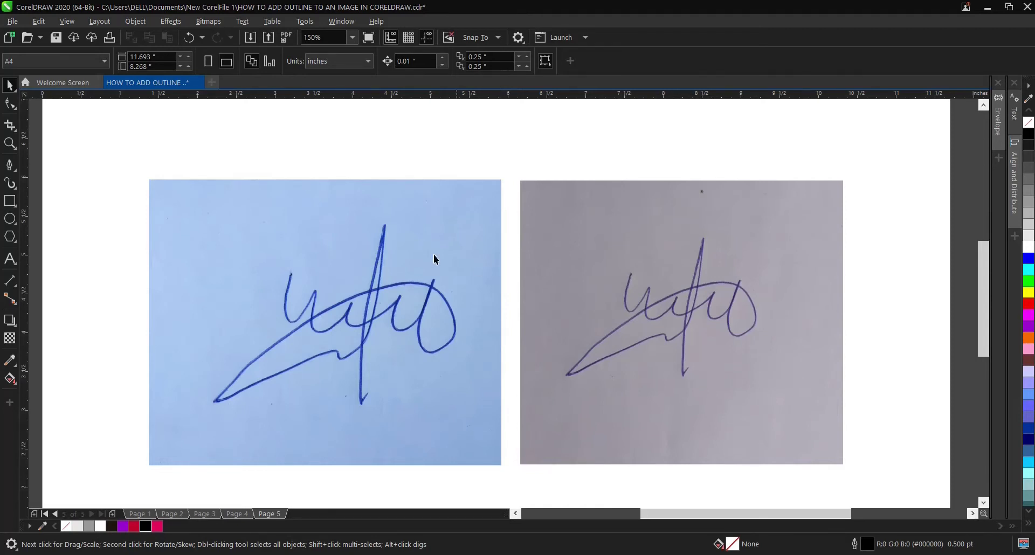
pyautogui.scroll(-1, 390, 262)
pyautogui.scroll(1, 386, 270)
pyautogui.scroll(1, 385, 267)
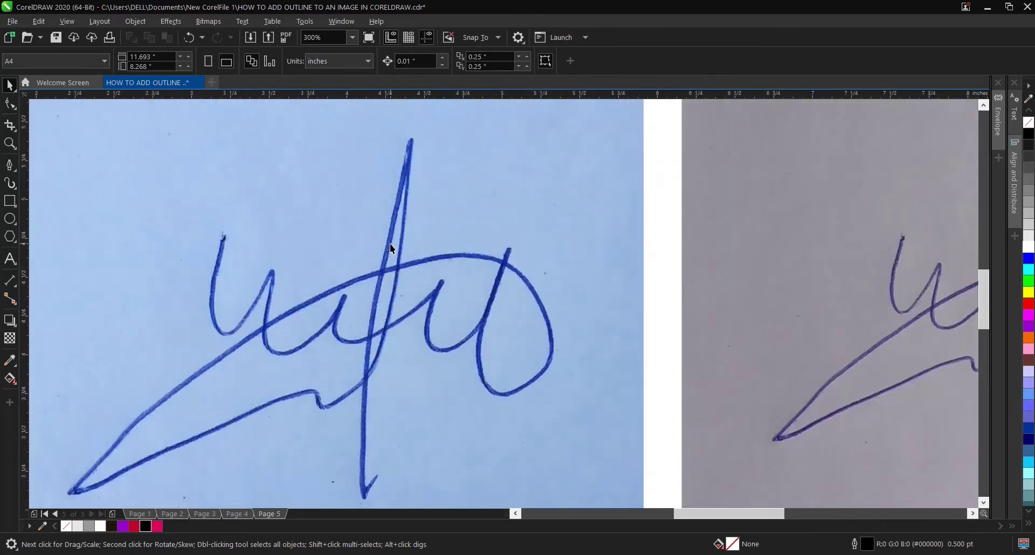
pyautogui.scroll(-1, 392, 247)
pyautogui.scroll(1, 345, 273)
pyautogui.scroll(-1, 350, 267)
pyautogui.scroll(-1, 357, 259)
pyautogui.click(356, 258)
pyautogui.scroll(1, 445, 257)
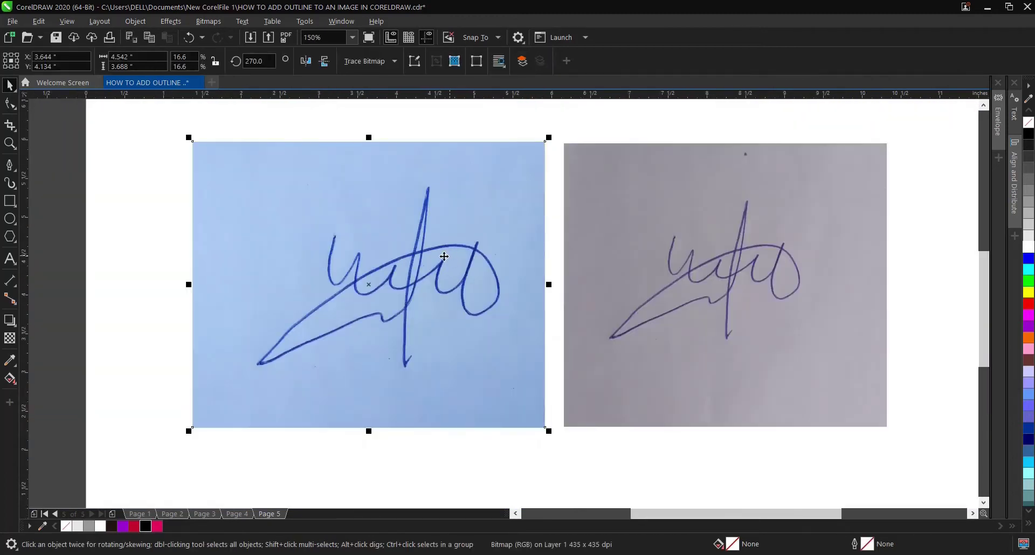
pyautogui.scroll(1, 370, 266)
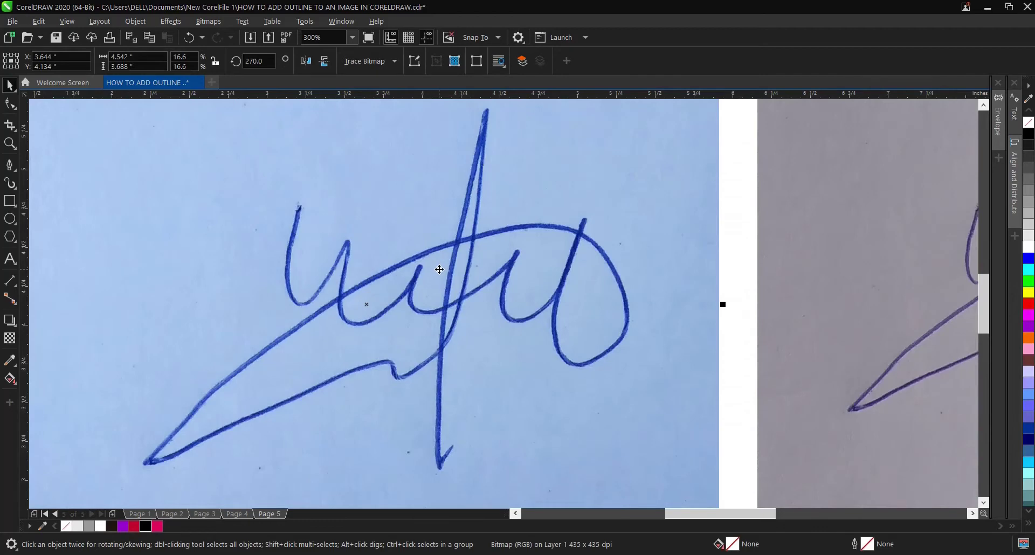
pyautogui.scroll(-1, 439, 268)
pyautogui.click(512, 135)
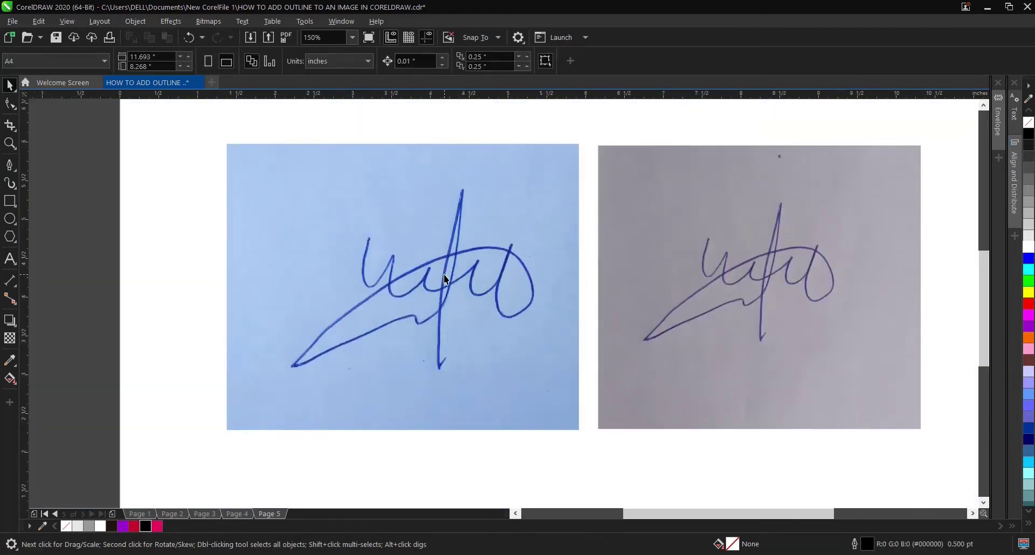
pyautogui.scroll(-1, 444, 273)
pyautogui.scroll(1, 444, 275)
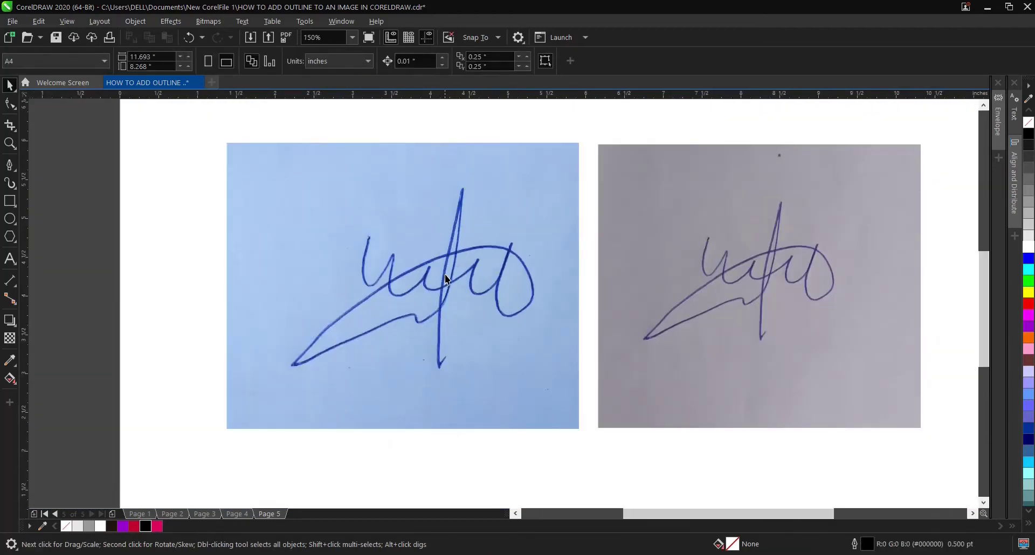
pyautogui.scroll(-1, 447, 270)
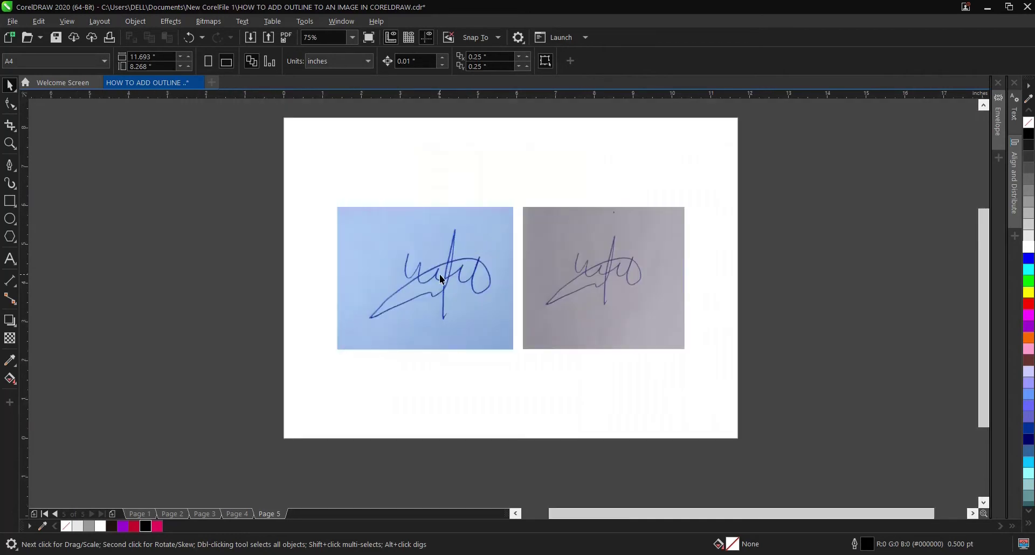
pyautogui.scroll(1, 439, 274)
pyautogui.scroll(1, 438, 273)
pyautogui.scroll(-1, 439, 274)
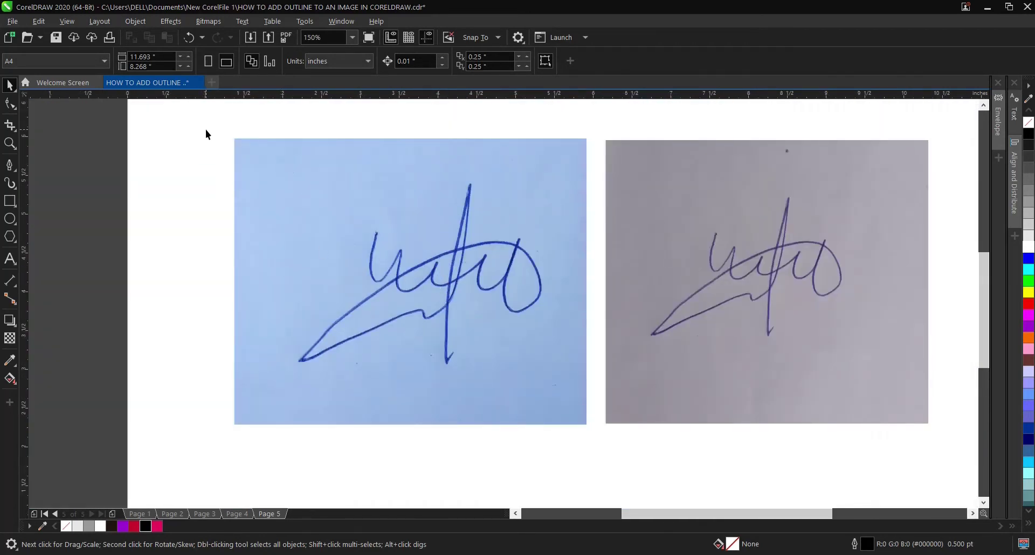
pyautogui.scroll(-1, 405, 254)
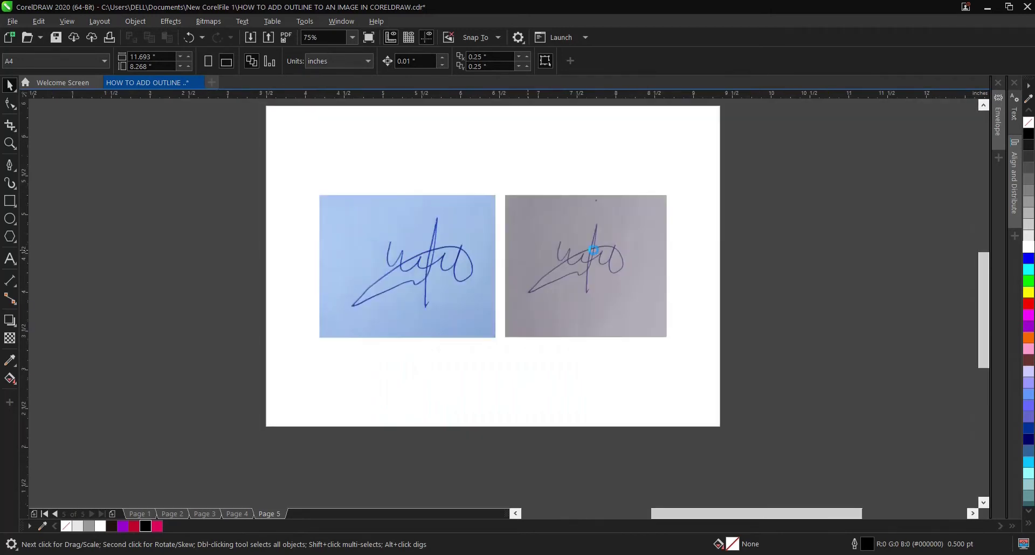
pyautogui.scroll(1, 539, 255)
pyautogui.scroll(1, 628, 257)
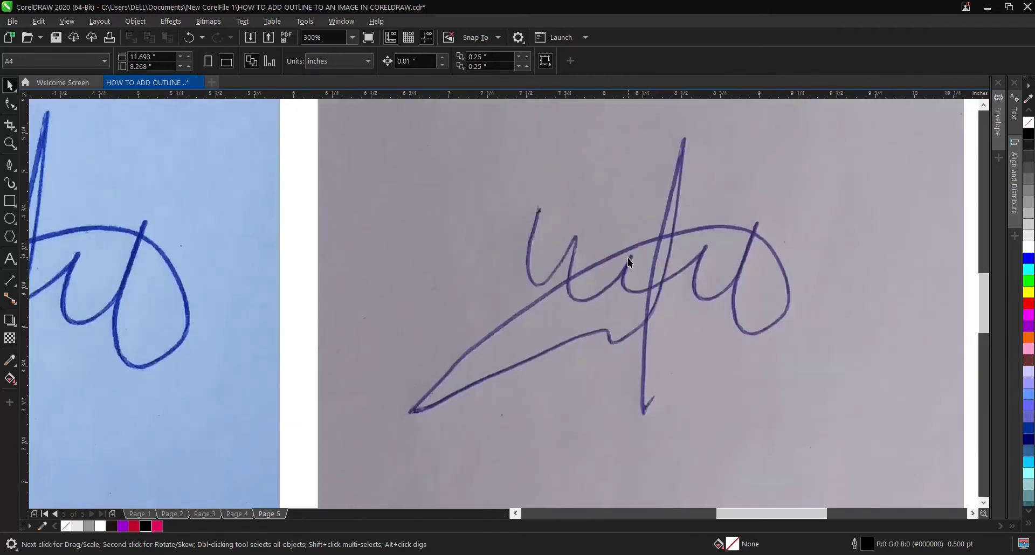
pyautogui.scroll(-1, 665, 303)
pyautogui.scroll(-1, 595, 306)
pyautogui.scroll(1, 519, 299)
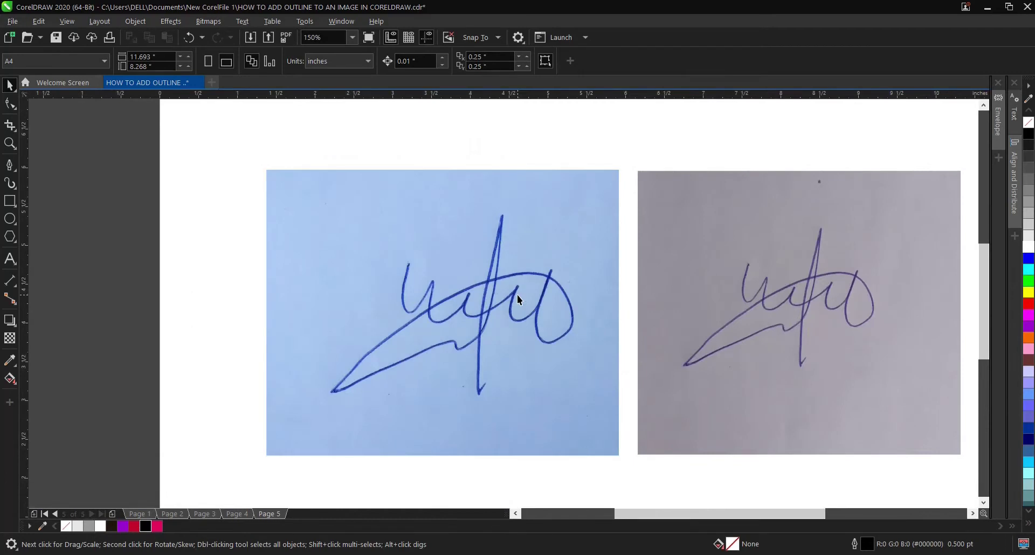
pyautogui.click(496, 261)
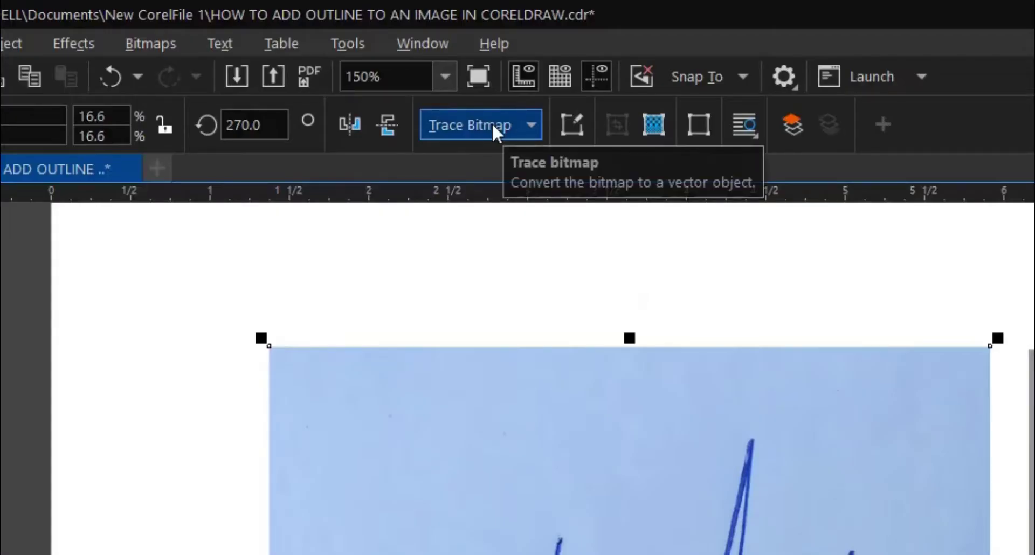
# Trace the blue signature photo with a Line Art outline trace at detail 65, removing the background.
pyautogui.click(492, 122)
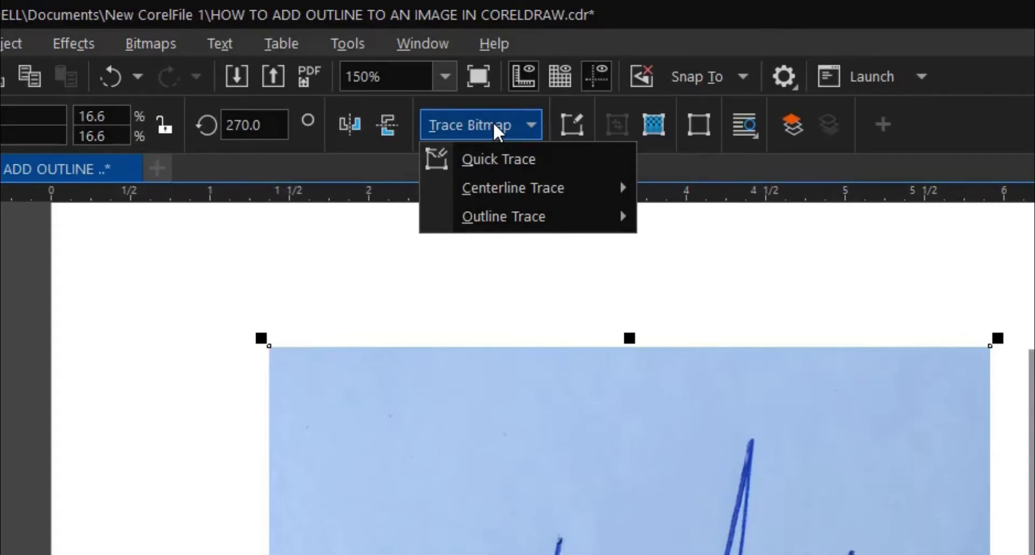
pyautogui.moveTo(503, 211)
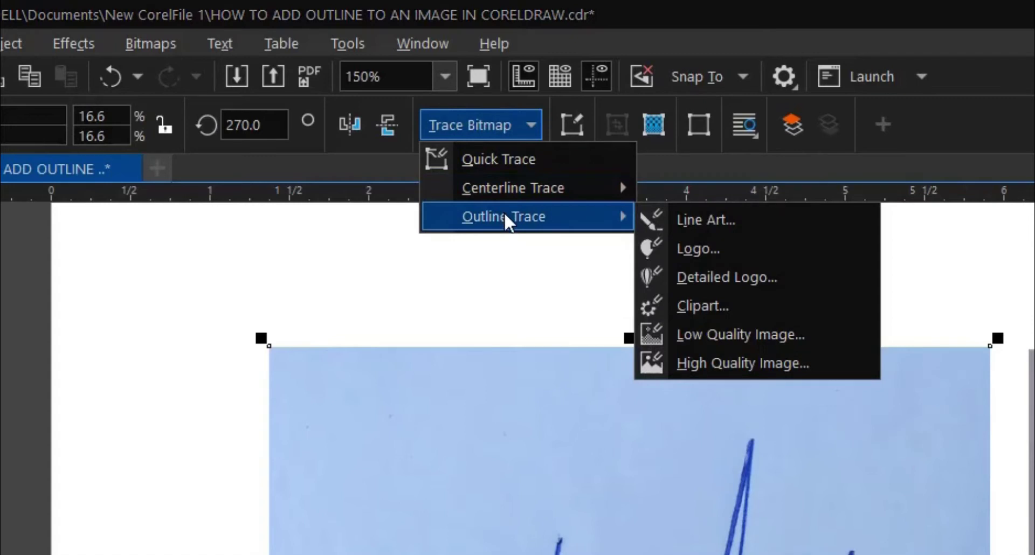
pyautogui.click(713, 218)
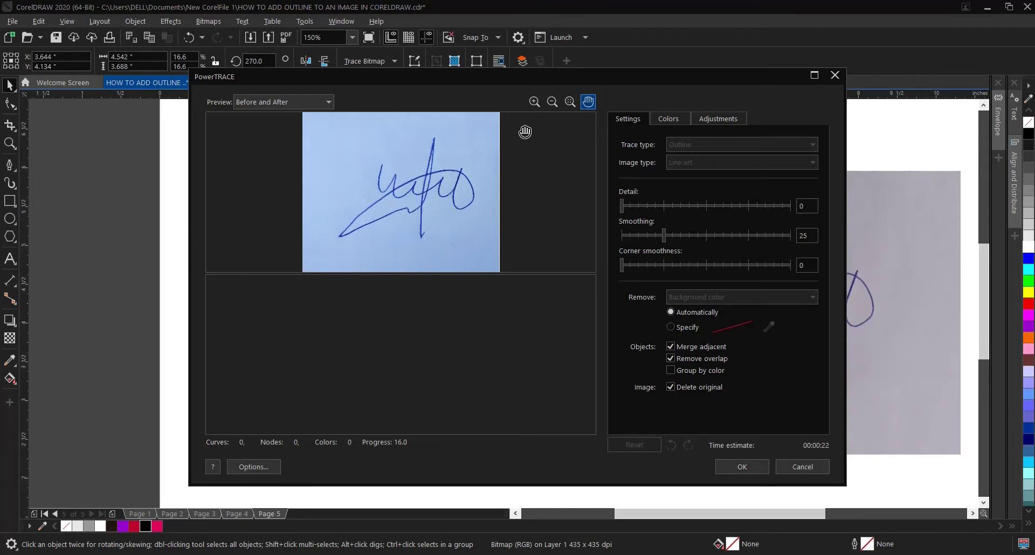
pyautogui.click(262, 105)
pyautogui.click(262, 106)
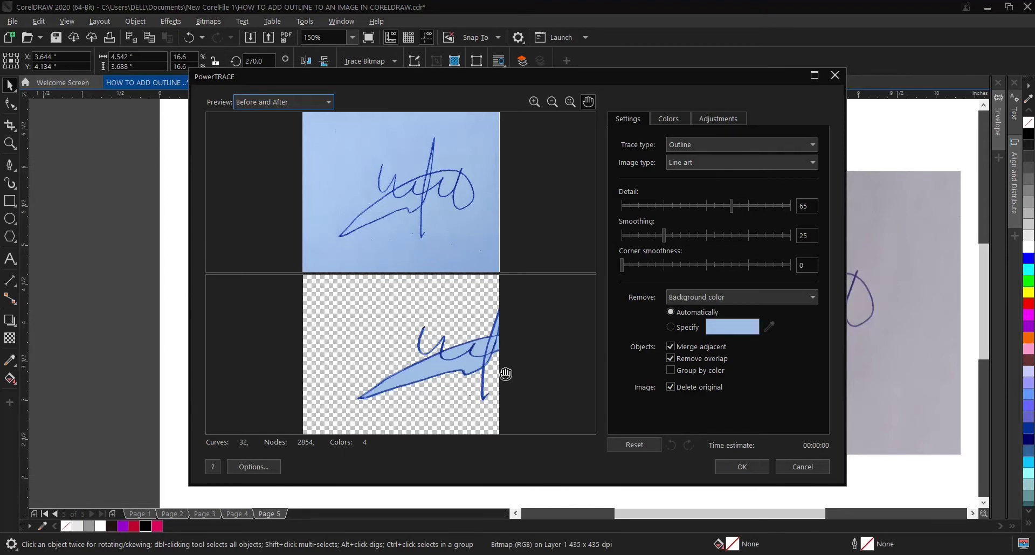
pyautogui.click(729, 467)
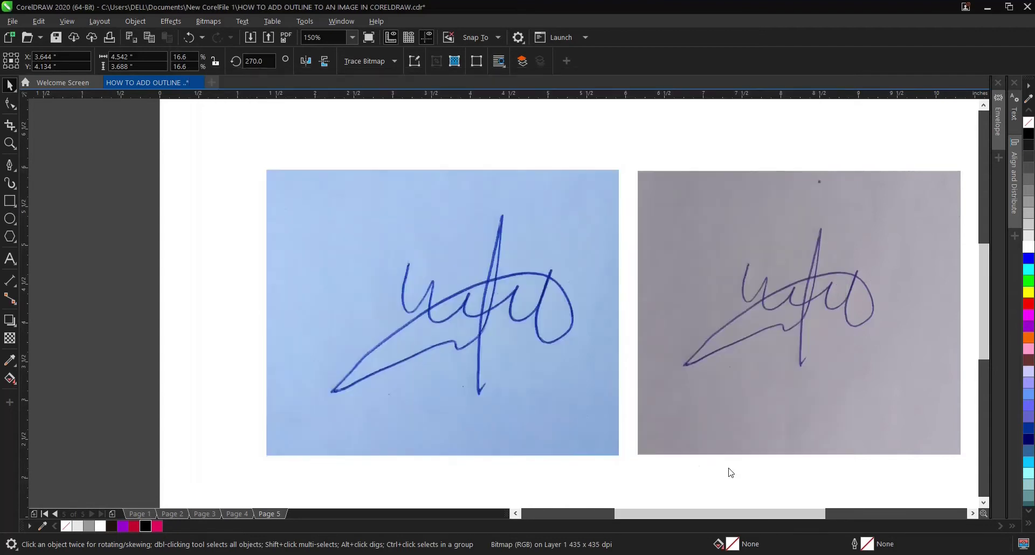
# Drag the traced signature left of the page and ungroup it into 32 separate objects.
pyautogui.scroll(-2, 523, 351)
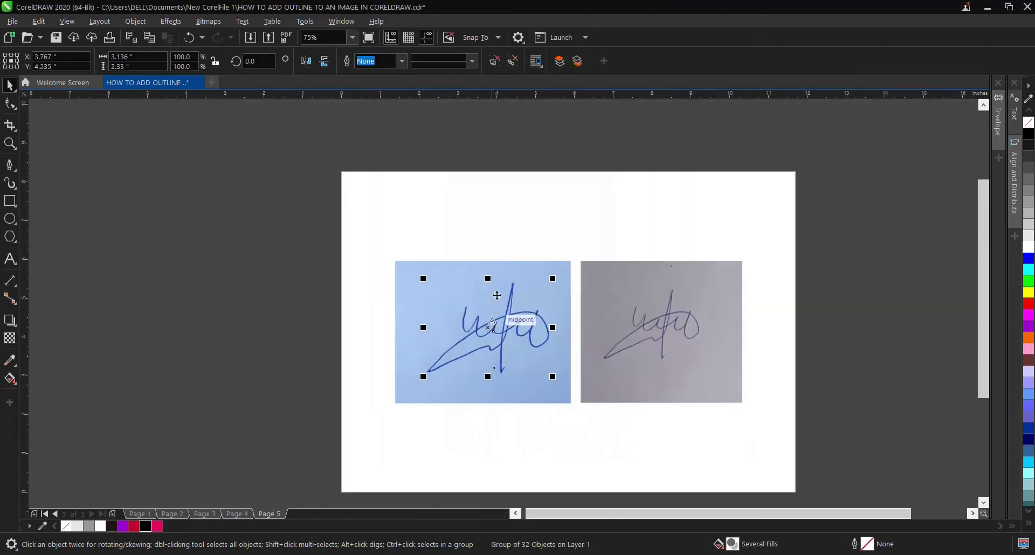
pyautogui.scroll(2, 406, 336)
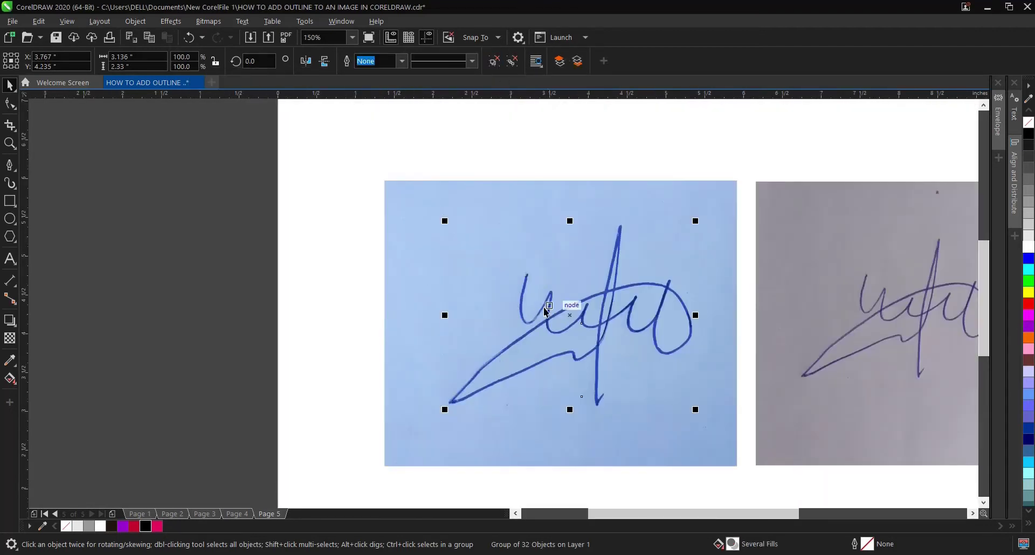
pyautogui.scroll(-2, 567, 317)
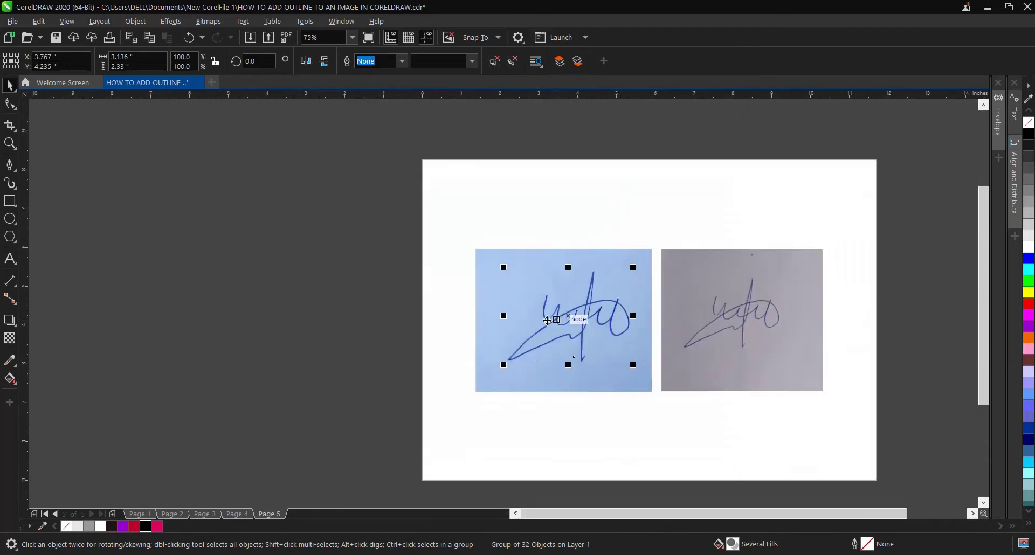
pyautogui.moveTo(570, 320)
pyautogui.mouseDown()
pyautogui.moveTo(369, 318)
pyautogui.moveTo(466, 314)
pyautogui.mouseUp()
pyautogui.click(571, 317)
pyautogui.scroll(2, 383, 320)
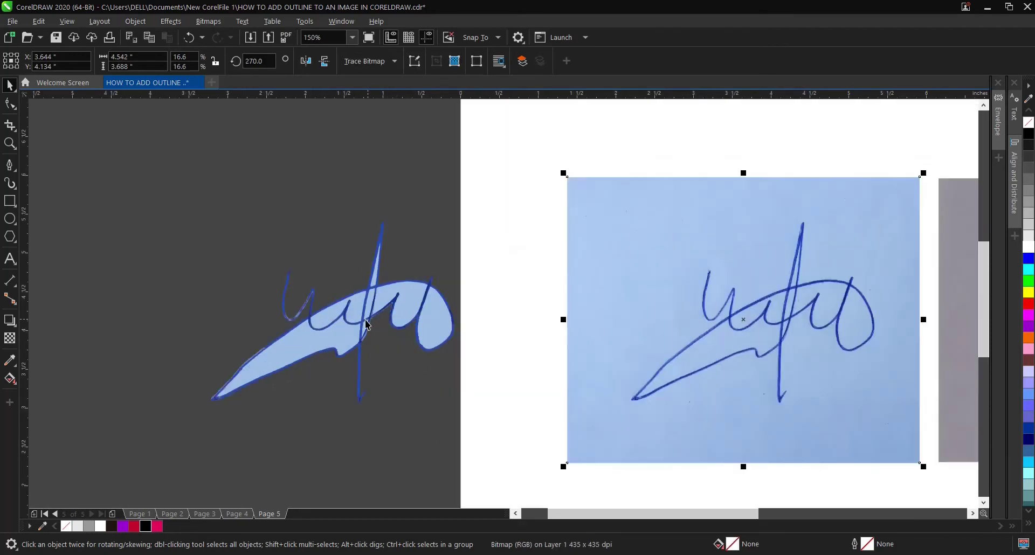
pyautogui.click(317, 344)
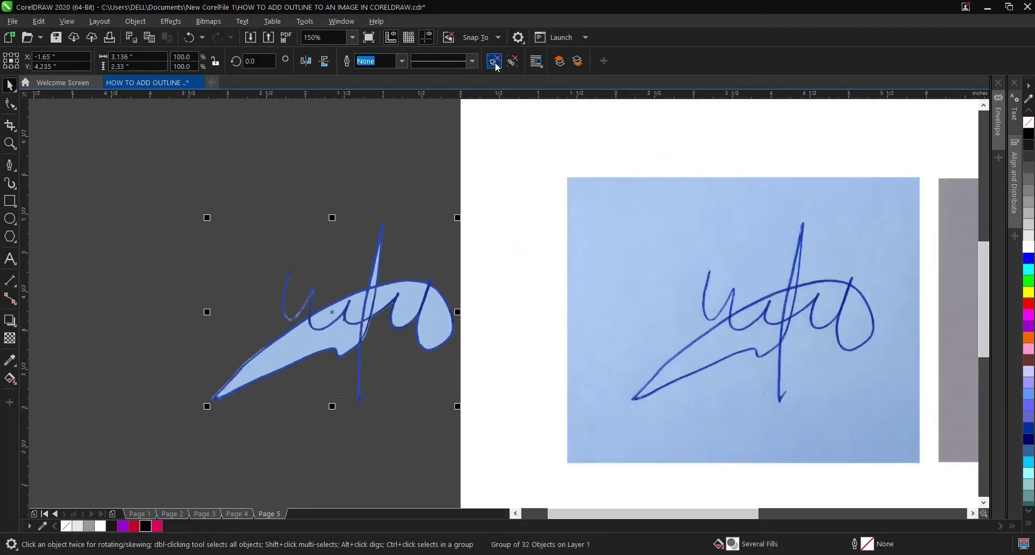
pyautogui.click(511, 61)
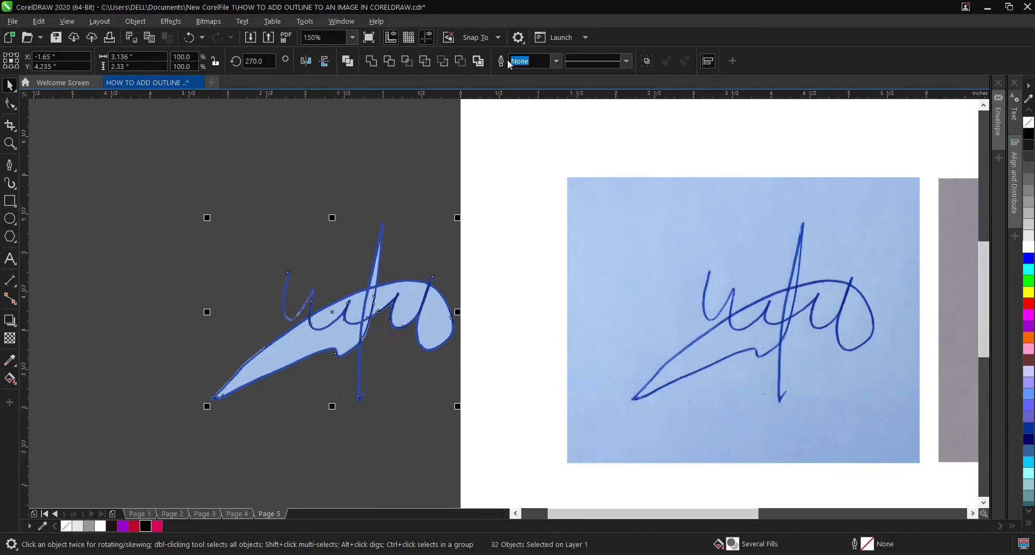
# Inspect the ungrouped trace and delete the first two light-blue fill pieces.
pyautogui.click(318, 231)
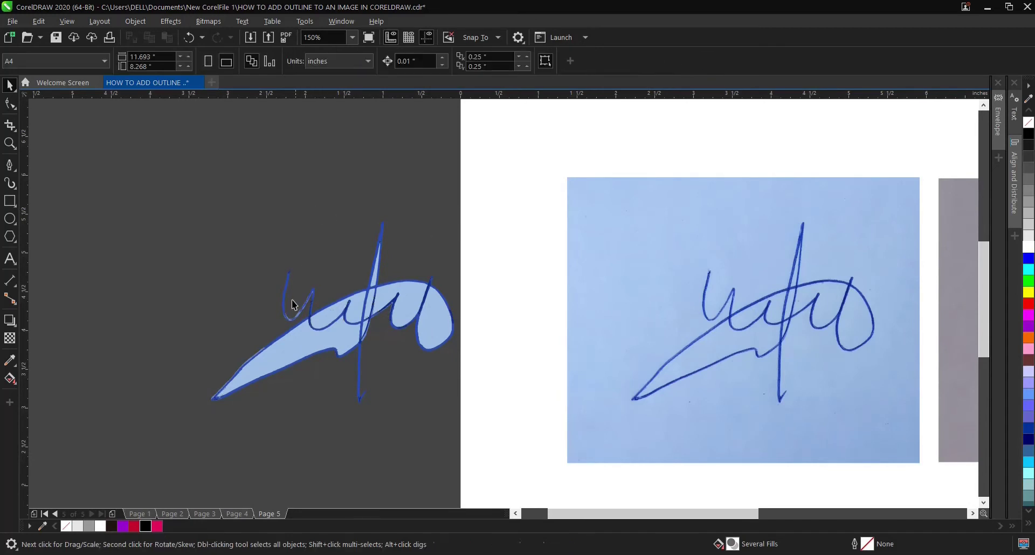
pyautogui.click(294, 343)
pyautogui.scroll(2, 289, 350)
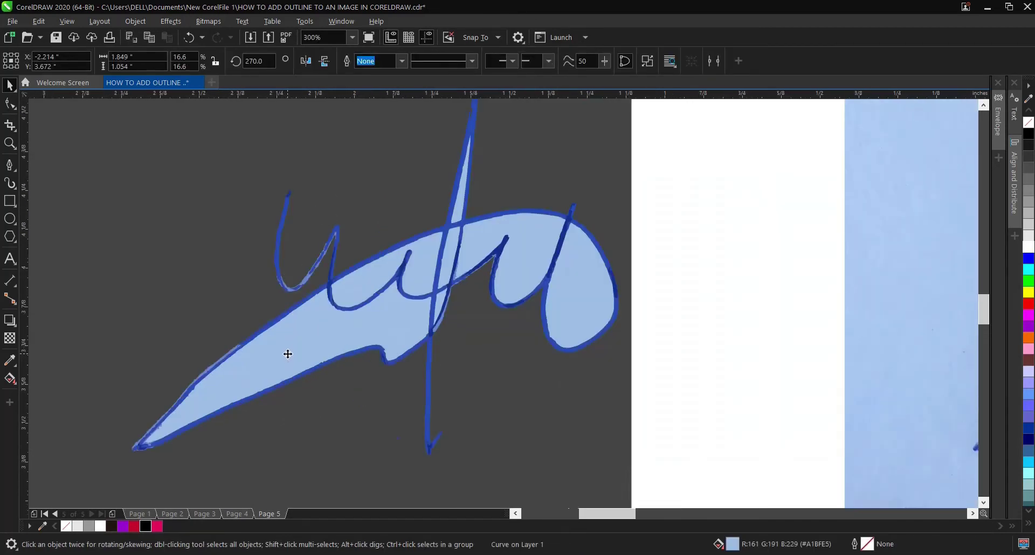
pyautogui.scroll(2, 288, 354)
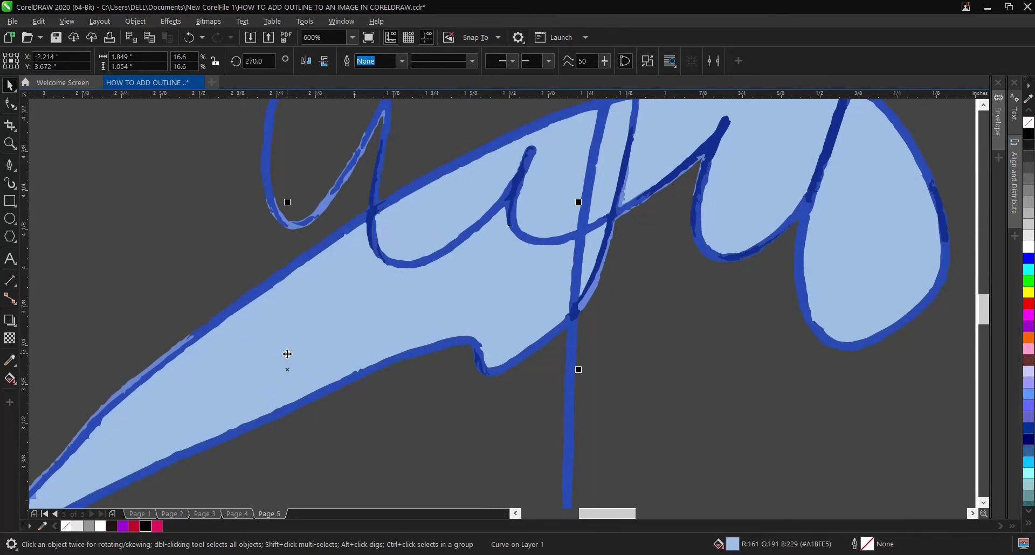
pyautogui.click(290, 353)
pyautogui.scroll(-2, 289, 354)
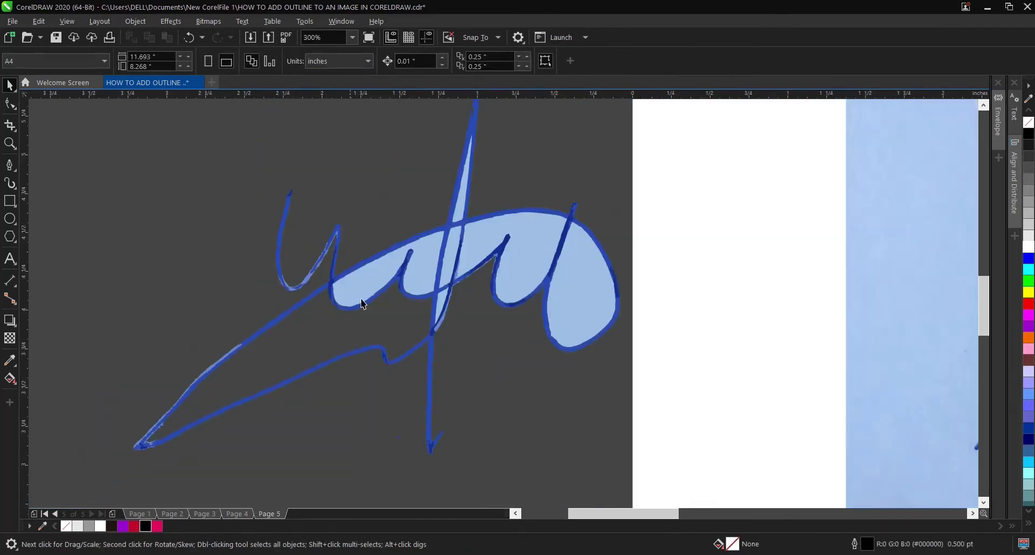
pyautogui.click(370, 277)
pyautogui.press('Delete')
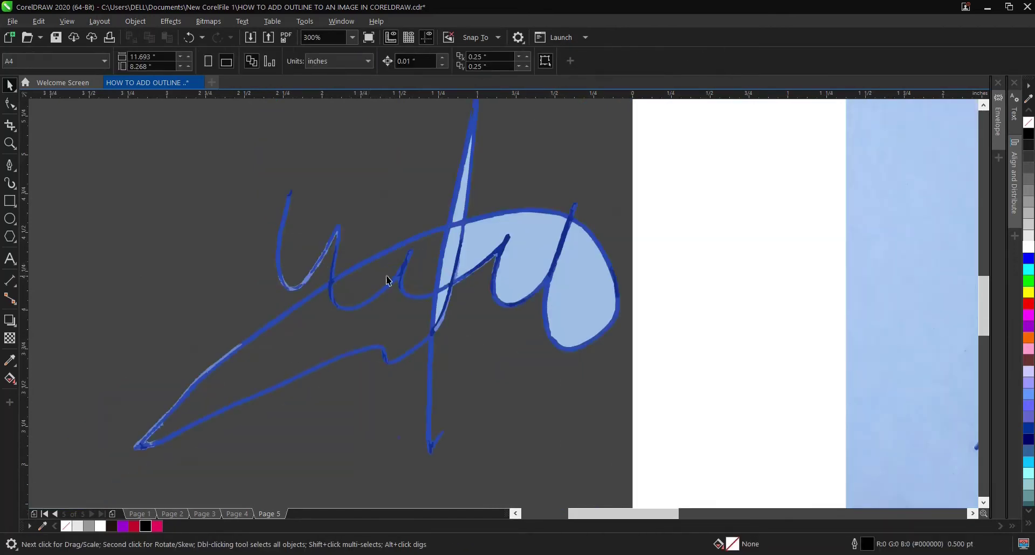
pyautogui.click(453, 256)
pyautogui.press('Delete')
# Delete the remaining light-blue fills: the thin sliver, small leftover, large upper piece and loop fill.
pyautogui.click(456, 221)
pyautogui.press('Delete')
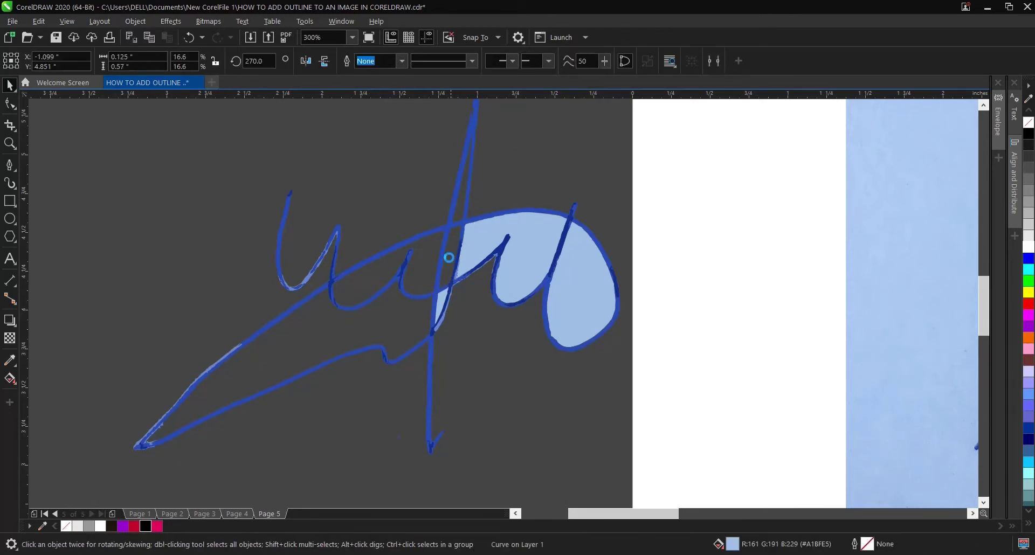
pyautogui.click(442, 297)
pyautogui.press('Delete')
pyautogui.click(473, 232)
pyautogui.press('Delete')
pyautogui.click(593, 278)
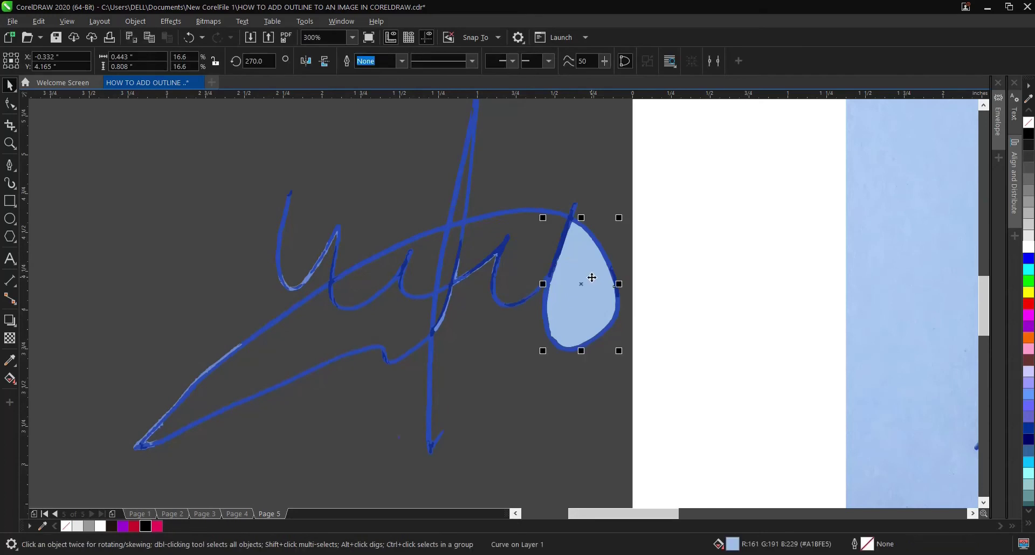
pyautogui.press('Delete')
# Undo an accidental move of a stroke piece and marquee-select all the signature curves.
pyautogui.scroll(4, 491, 300)
pyautogui.moveTo(296, 397); pyautogui.dragTo(381, 403)
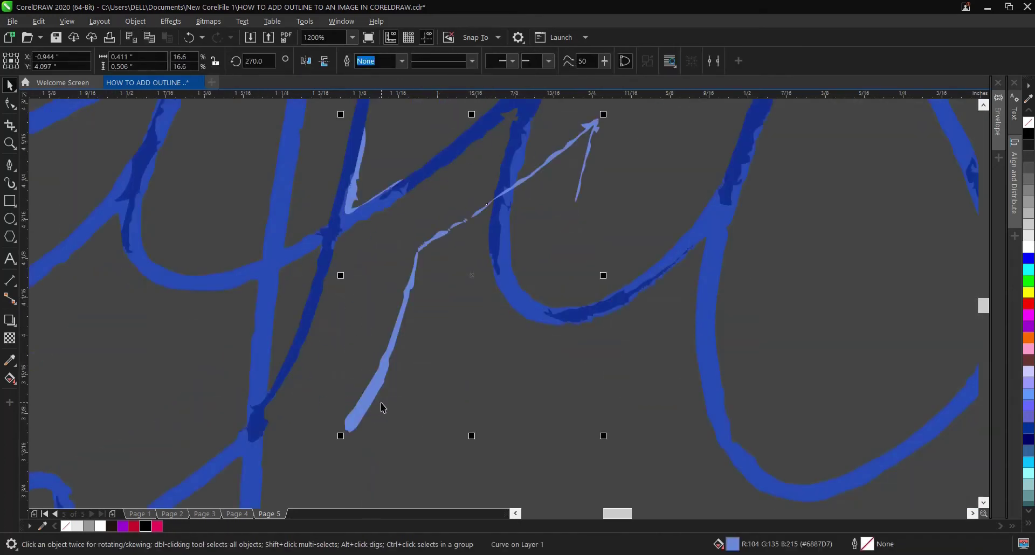
pyautogui.hotkey('ctrl', 'z')
pyautogui.scroll(-7, 379, 387)
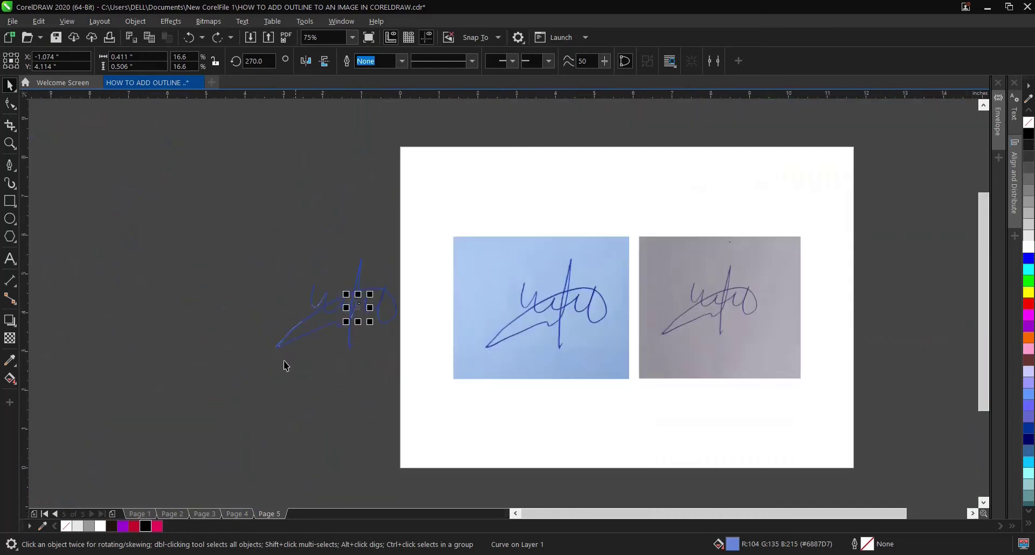
pyautogui.scroll(2, 284, 361)
pyautogui.moveTo(229, 161)
pyautogui.mouseDown()
pyautogui.moveTo(395, 342)
pyautogui.moveTo(397, 264)
pyautogui.moveTo(589, 398)
pyautogui.mouseUp()
# Fill the signature curves black and reselect all 25 black curves.
pyautogui.click(151, 530)
pyautogui.click(226, 377)
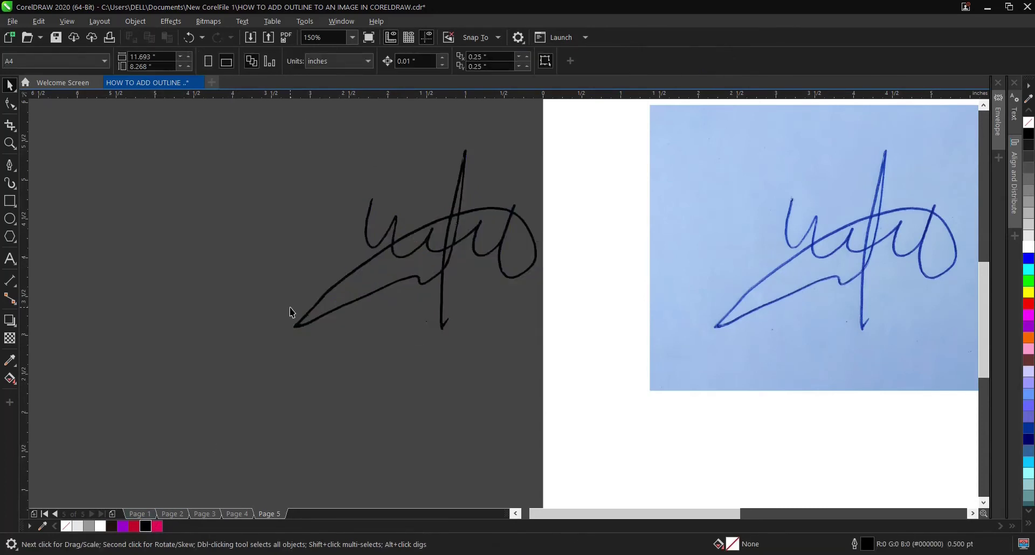
pyautogui.scroll(-2, 292, 313)
pyautogui.moveTo(266, 206); pyautogui.dragTo(418, 350)
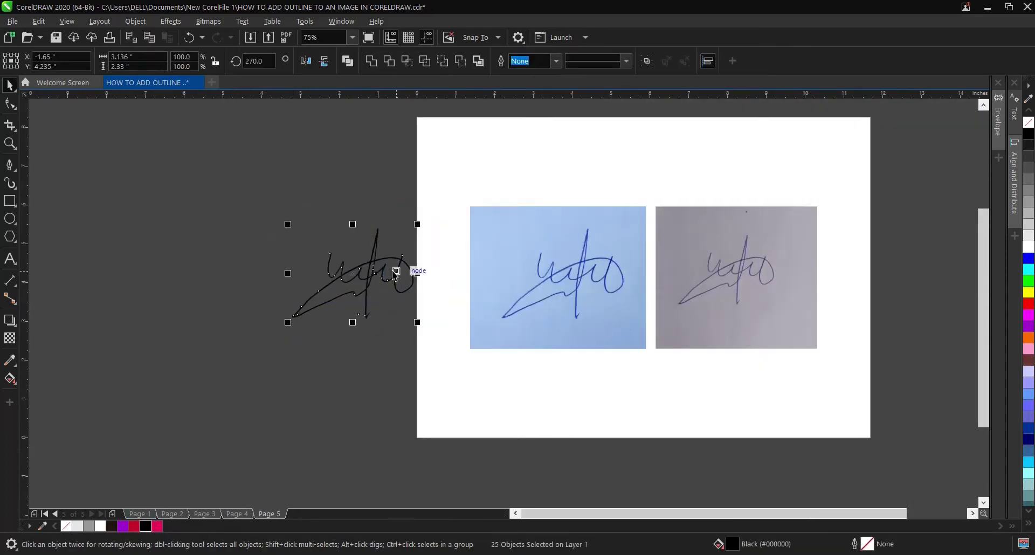
pyautogui.scroll(2, 395, 275)
# Move the black signature over the blue photo and line it up with the photo's strokes to compare.
pyautogui.moveTo(364, 276)
pyautogui.mouseDown()
pyautogui.moveTo(800, 287)
pyautogui.moveTo(782, 284)
pyautogui.mouseUp()
pyautogui.scroll(-2, 472, 304)
pyautogui.scroll(4, 687, 294)
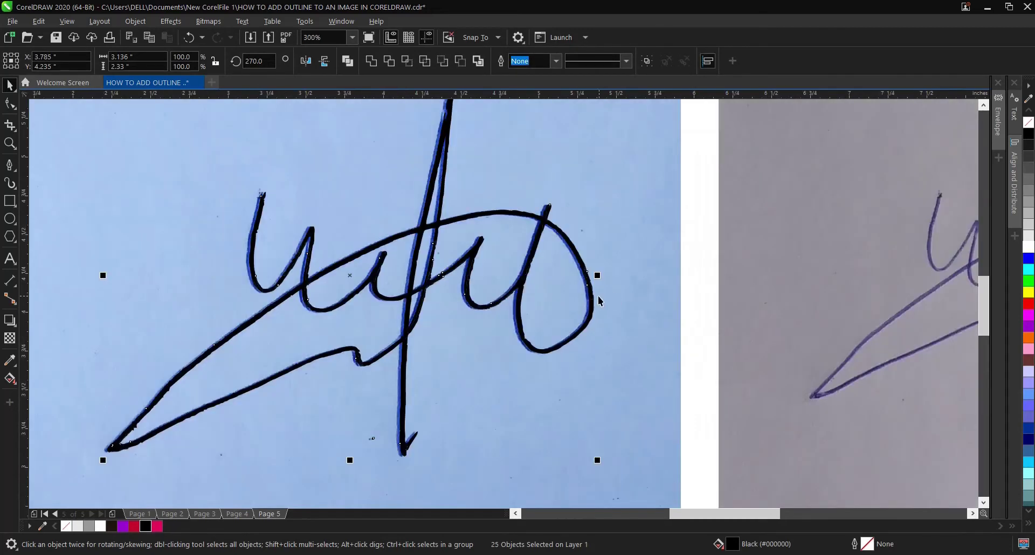
pyautogui.moveTo(600, 301); pyautogui.dragTo(591, 298)
pyautogui.scroll(-2, 591, 298)
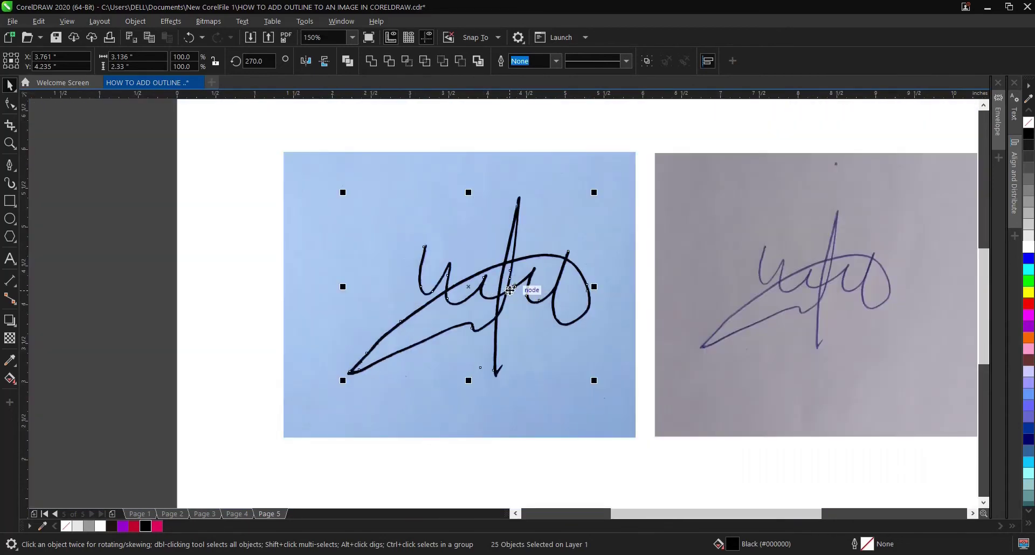
pyautogui.scroll(2, 509, 290)
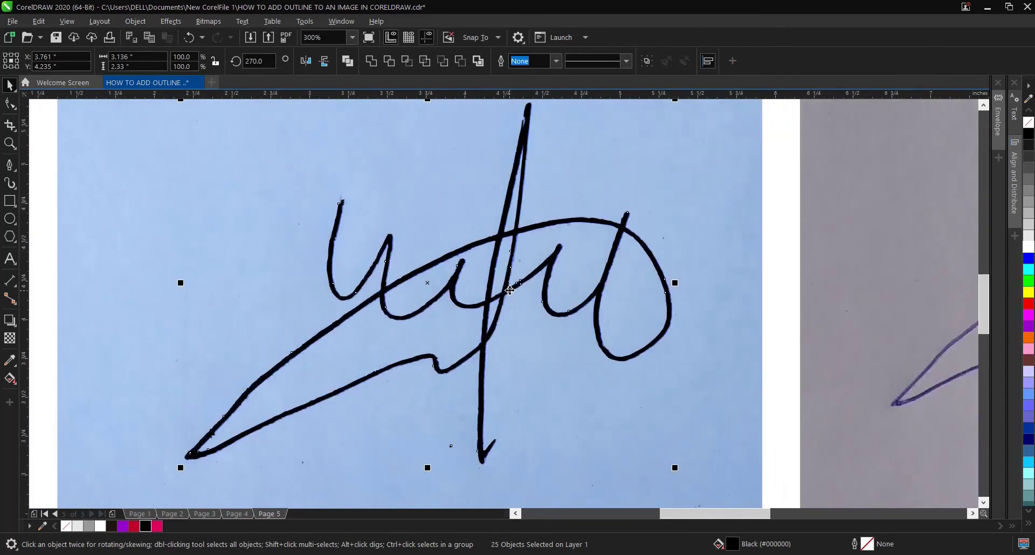
pyautogui.scroll(-2, 510, 290)
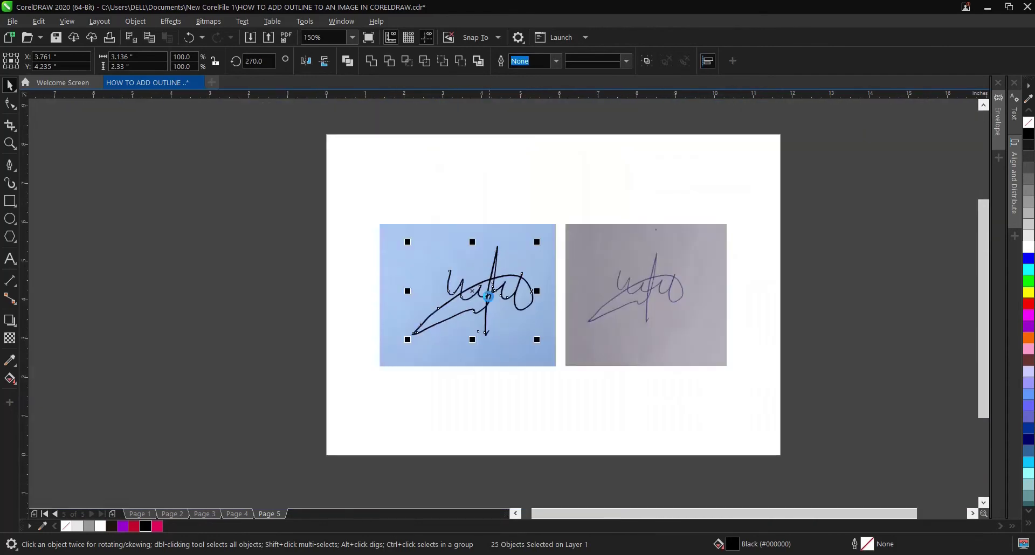
pyautogui.scroll(2, 488, 297)
# Move the black signature back off the page to the left and reselect it.
pyautogui.moveTo(450, 309); pyautogui.dragTo(149, 308)
pyautogui.scroll(-2, 464, 305)
pyautogui.scroll(2, 237, 298)
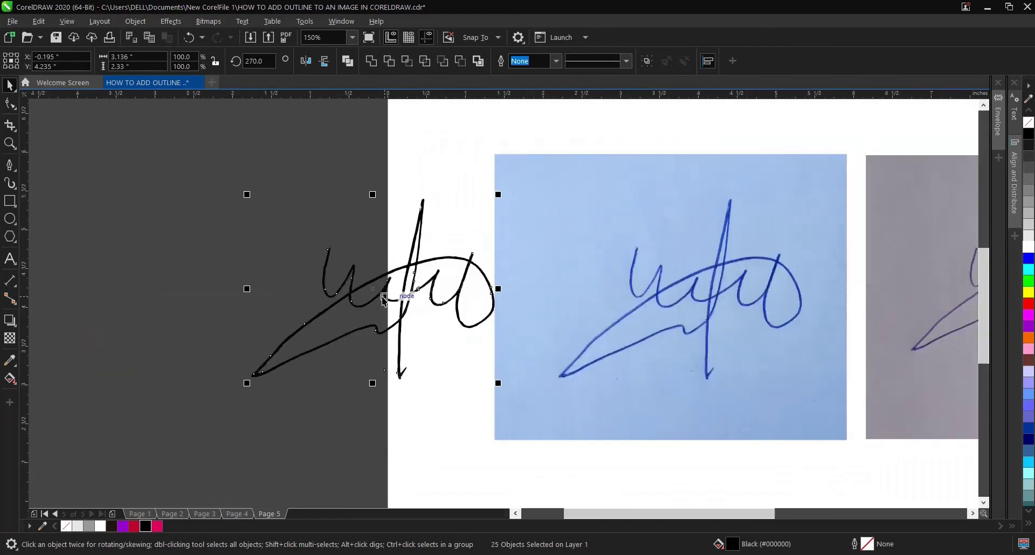
pyautogui.moveTo(382, 297); pyautogui.dragTo(257, 281)
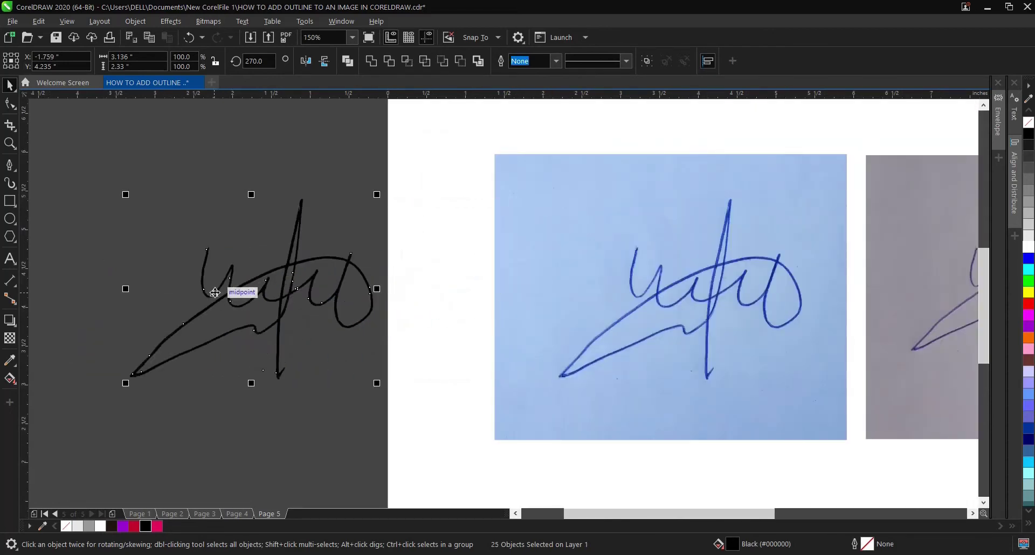
pyautogui.scroll(1, 215, 293)
pyautogui.scroll(-2, 340, 277)
pyautogui.scroll(1, 350, 278)
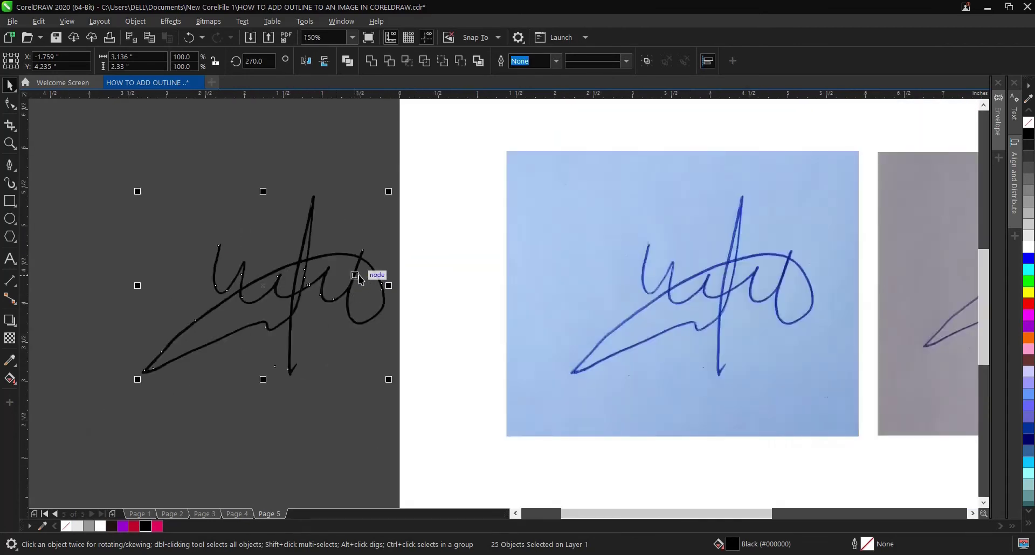
pyautogui.scroll(1, 372, 264)
pyautogui.click(389, 232)
pyautogui.scroll(-1, 397, 270)
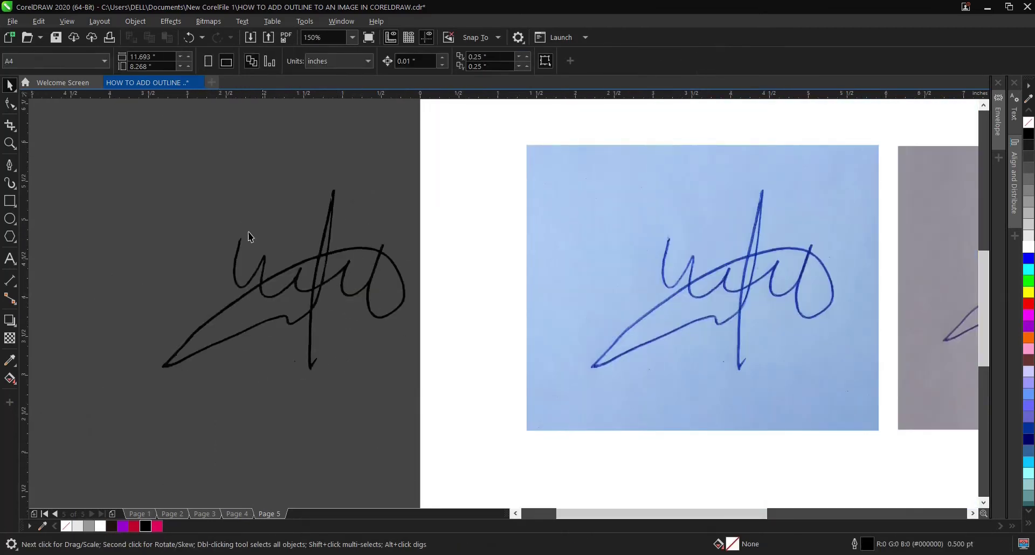
pyautogui.moveTo(100, 160); pyautogui.dragTo(384, 389)
pyautogui.scroll(-2, 627, 332)
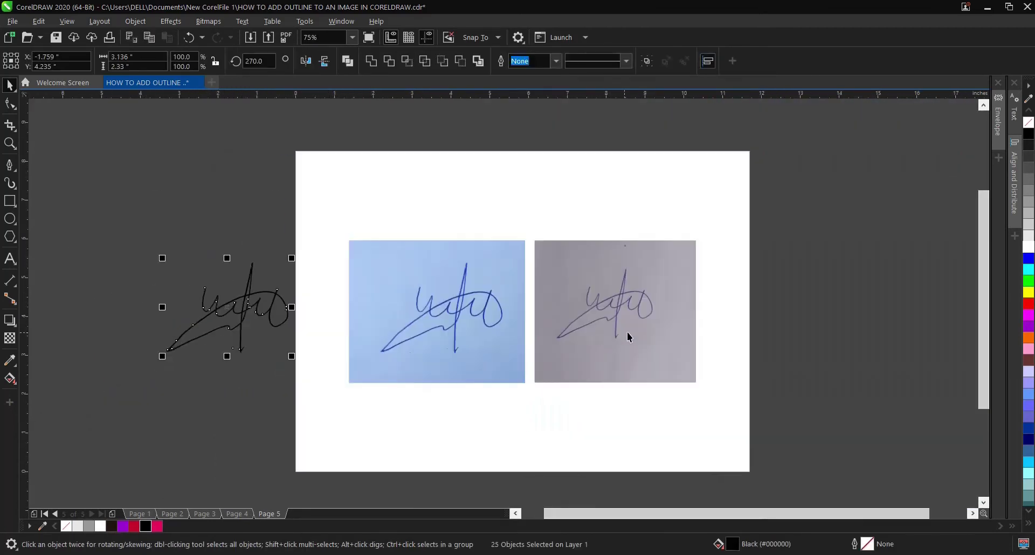
pyautogui.scroll(2, 646, 327)
# Start a Bitmaps > Outline Trace > High Quality Image trace of the grey signature photo.
pyautogui.click(557, 273)
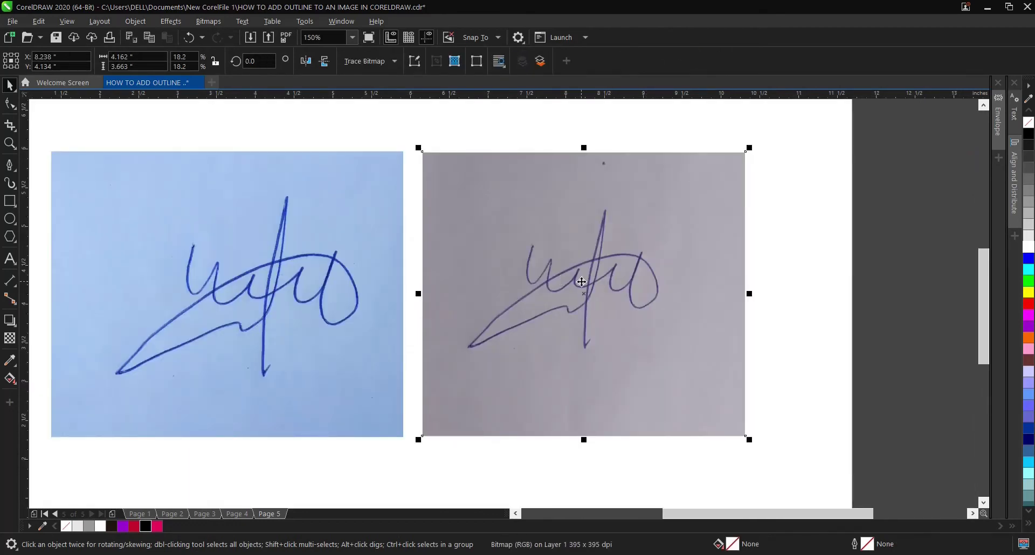
pyautogui.click(382, 61)
pyautogui.moveTo(392, 108)
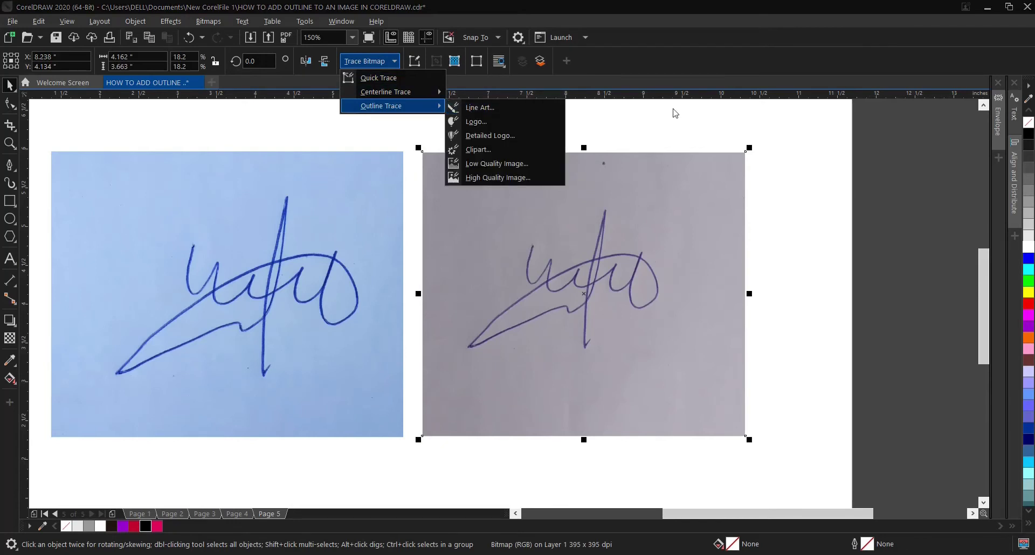
pyautogui.click(761, 118)
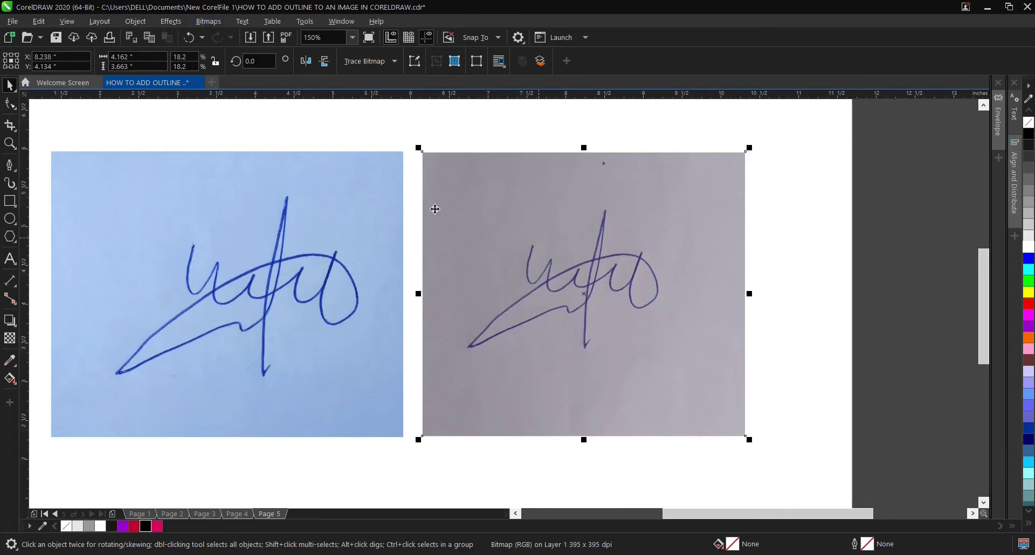
pyautogui.click(208, 21)
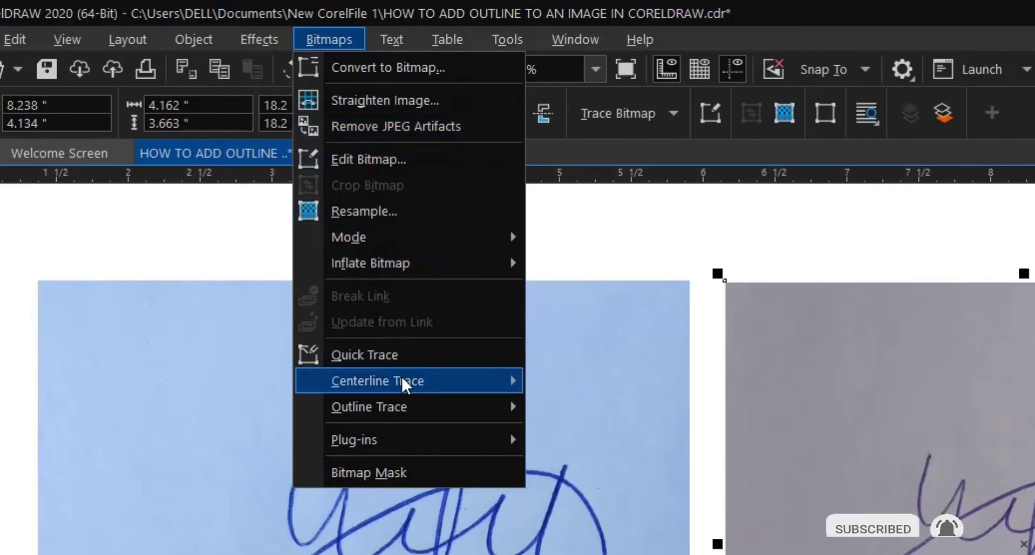
pyautogui.moveTo(404, 384)
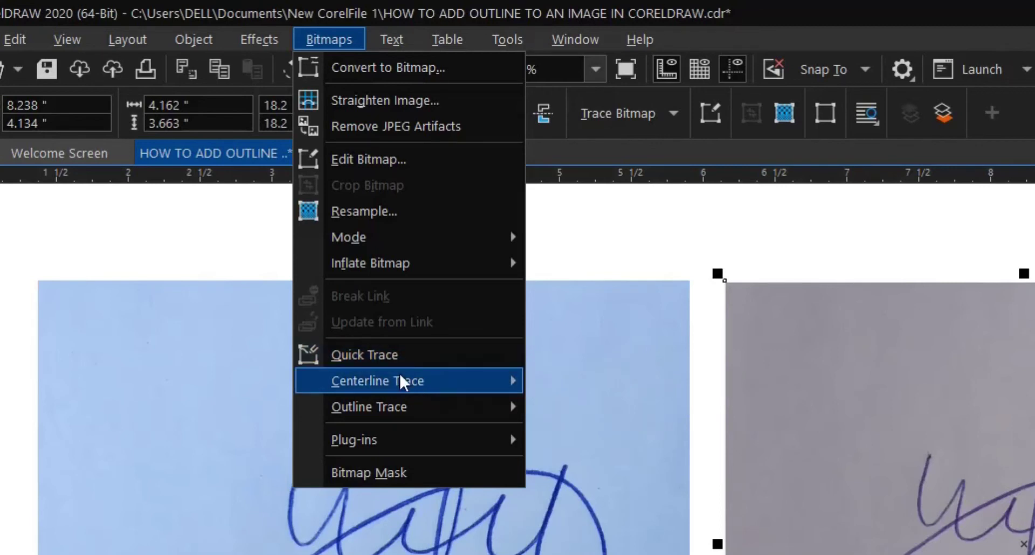
pyautogui.moveTo(397, 416)
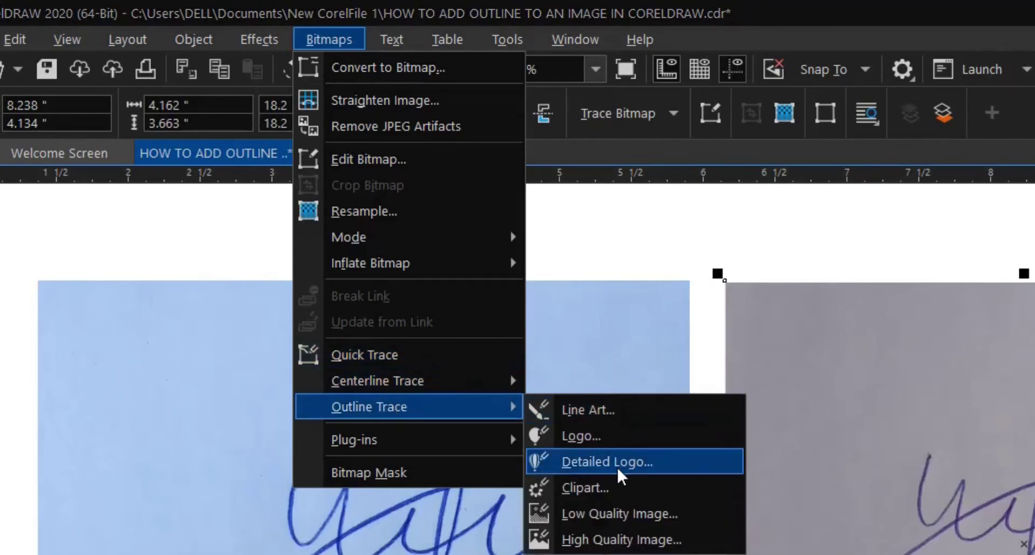
pyautogui.click(610, 539)
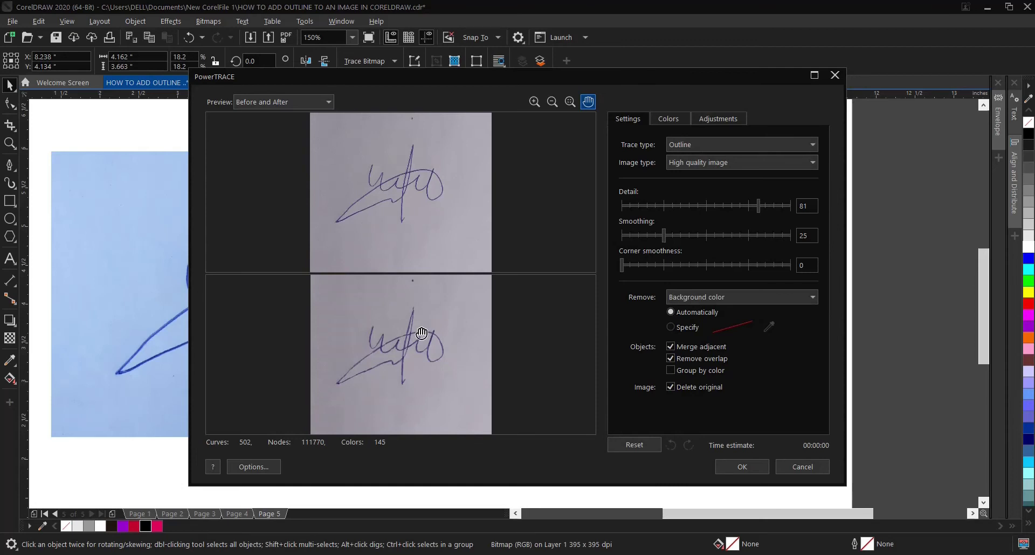
# Accept the grey photo's trace with background removed, ungroup it, then undo the ungrouping.
pyautogui.click(741, 468)
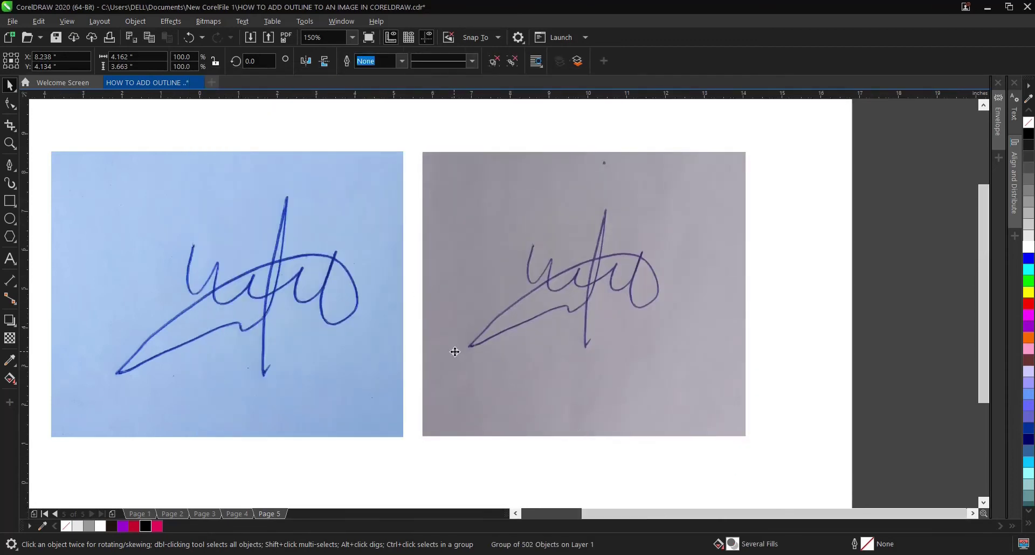
pyautogui.scroll(-2, 557, 332)
pyautogui.scroll(2, 557, 331)
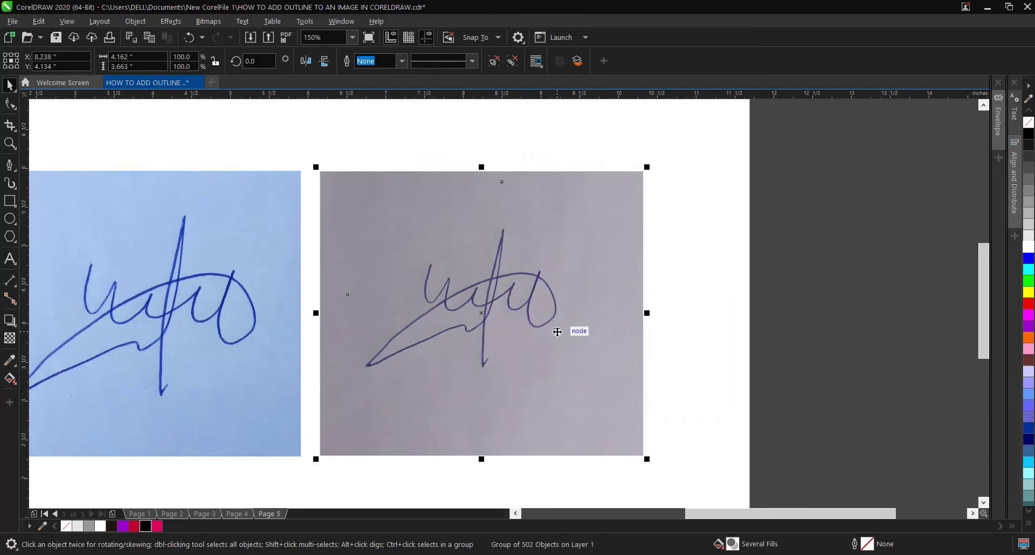
pyautogui.click(511, 62)
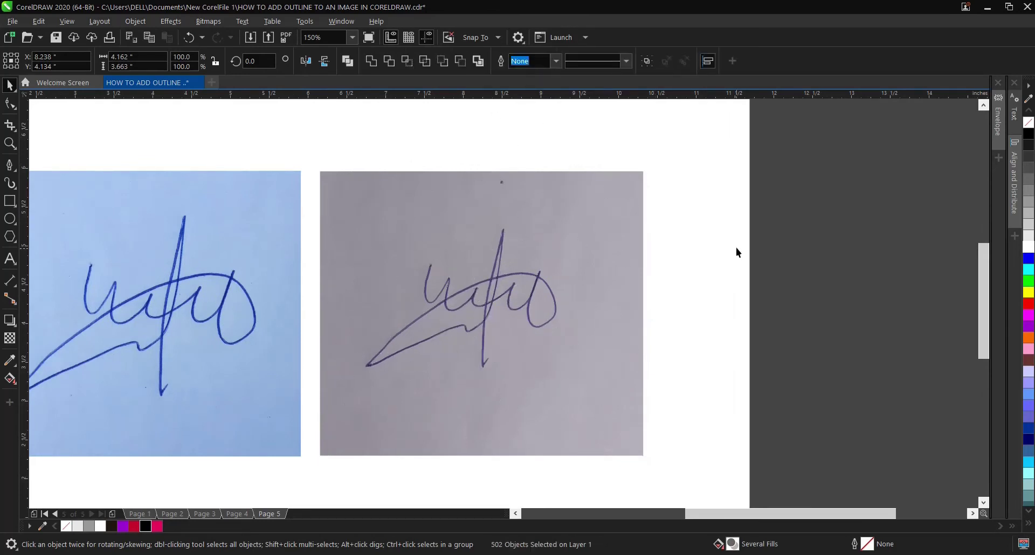
pyautogui.click(708, 233)
pyautogui.hotkey('ctrl', 'z')
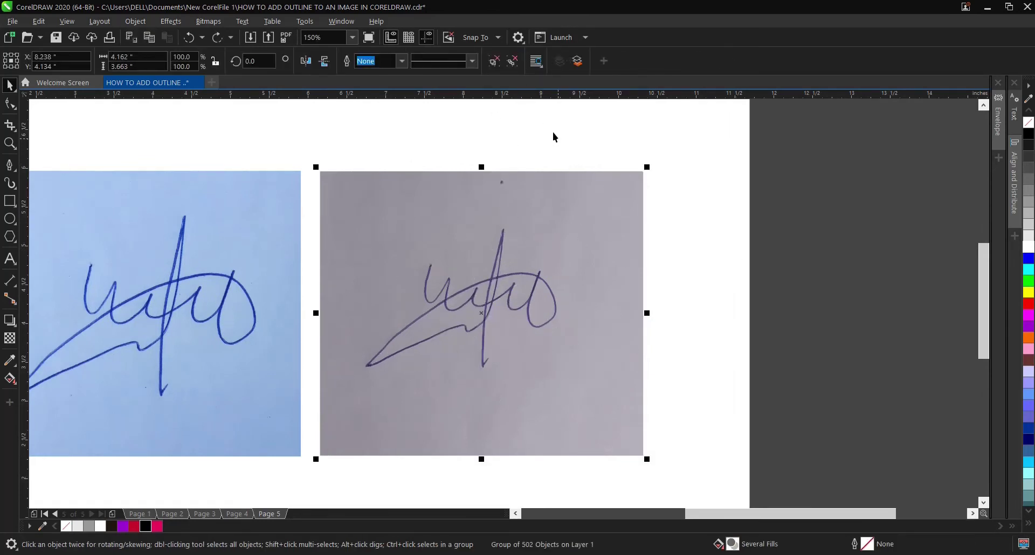
# Ungroup the trace again and move the 263 selected pieces off the page to the right.
pyautogui.click(511, 62)
pyautogui.moveTo(673, 218); pyautogui.dragTo(444, 333)
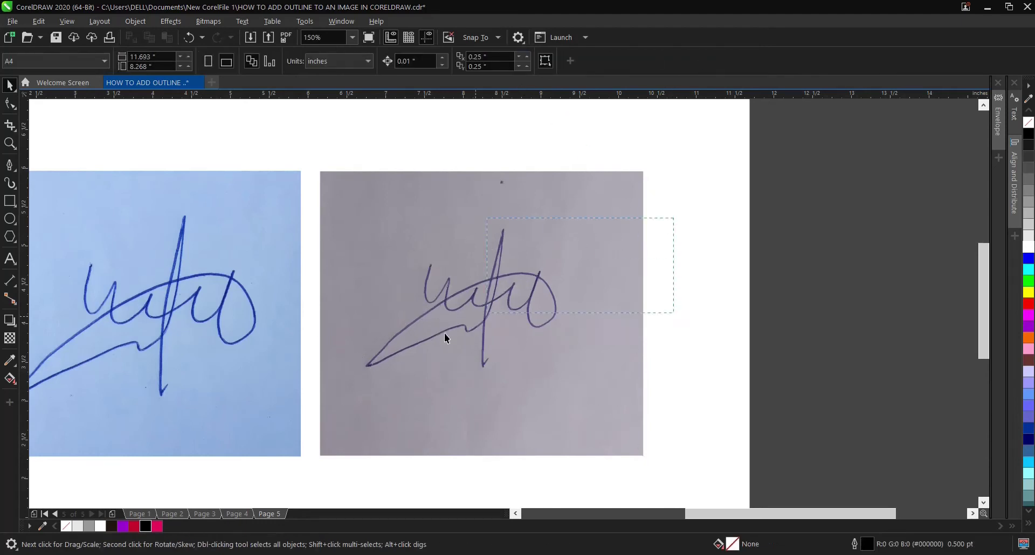
pyautogui.moveTo(344, 384); pyautogui.dragTo(312, 370)
pyautogui.scroll(-2, 311, 370)
pyautogui.moveTo(423, 340); pyautogui.dragTo(684, 336)
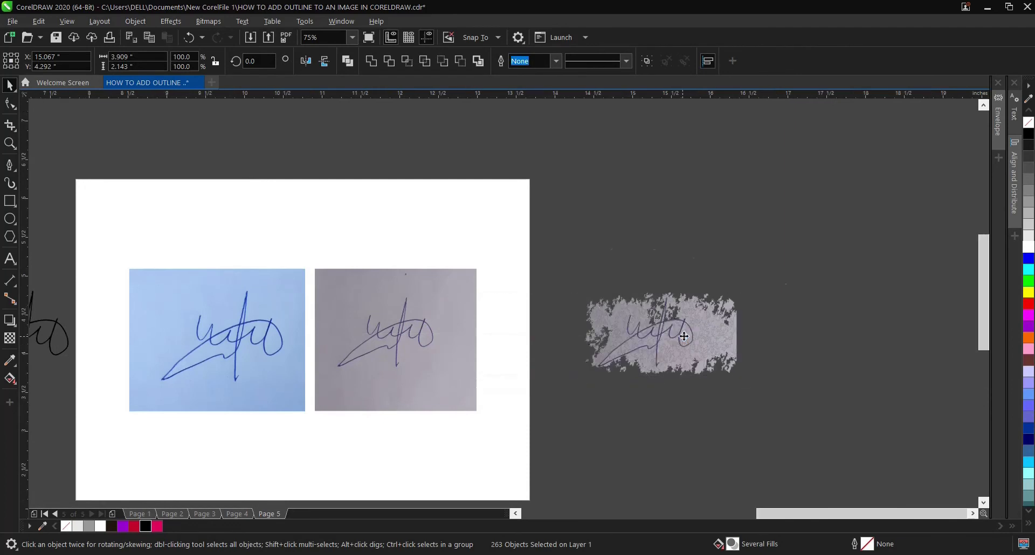
# Delete the first stray background fragments from the top and lower-left edges of the trace.
pyautogui.scroll(4, 684, 336)
pyautogui.press('Escape')
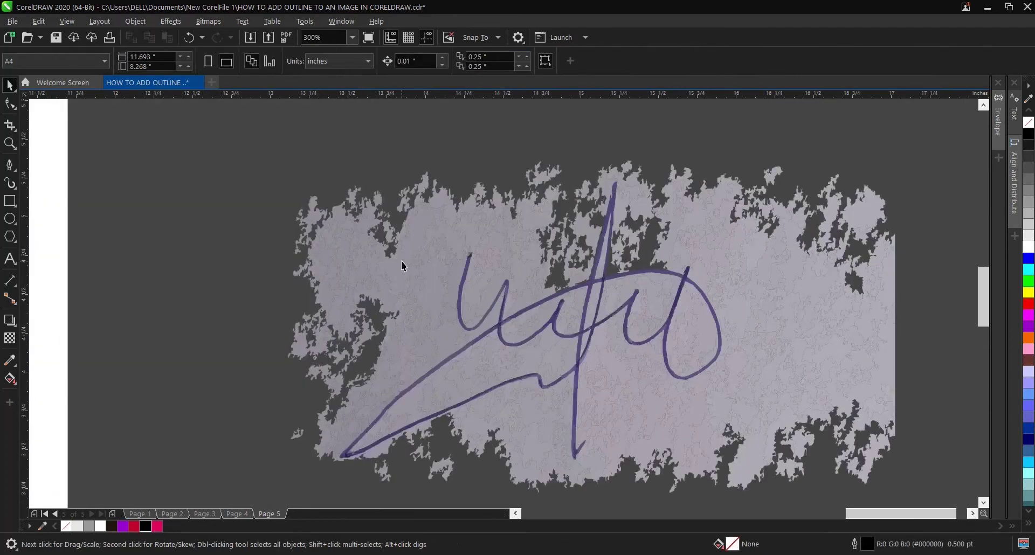
pyautogui.moveTo(401, 260); pyautogui.dragTo(282, 228)
pyautogui.press('Delete')
pyautogui.click(492, 250)
pyautogui.press('Delete')
pyautogui.click(457, 180)
pyautogui.press('Delete')
pyautogui.click(257, 356)
pyautogui.press('Delete')
pyautogui.click(358, 218)
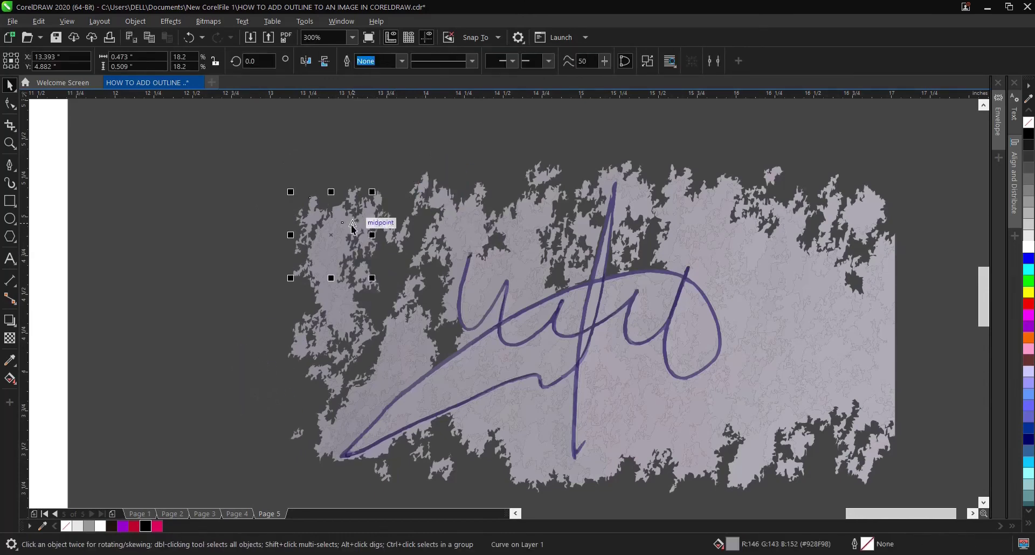
pyautogui.press('Delete')
# Delete more fragments along the trace's left edge, undoing one mistaken deletion.
pyautogui.click(335, 273)
pyautogui.press('Delete')
pyautogui.click(335, 287)
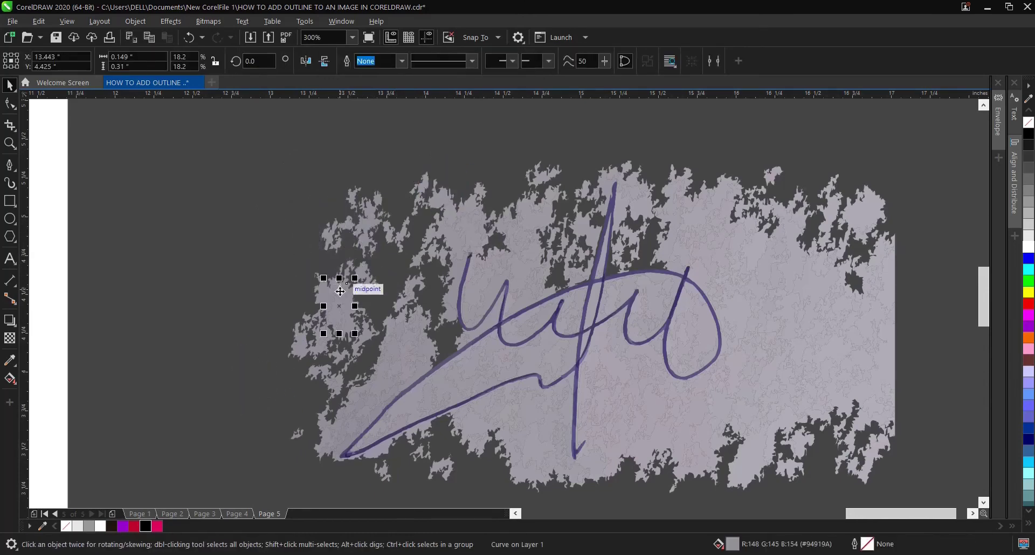
pyautogui.press('Delete')
pyautogui.hotkey('ctrl', 'z')
pyautogui.click(348, 280)
pyautogui.press('Delete')
pyautogui.click(363, 283)
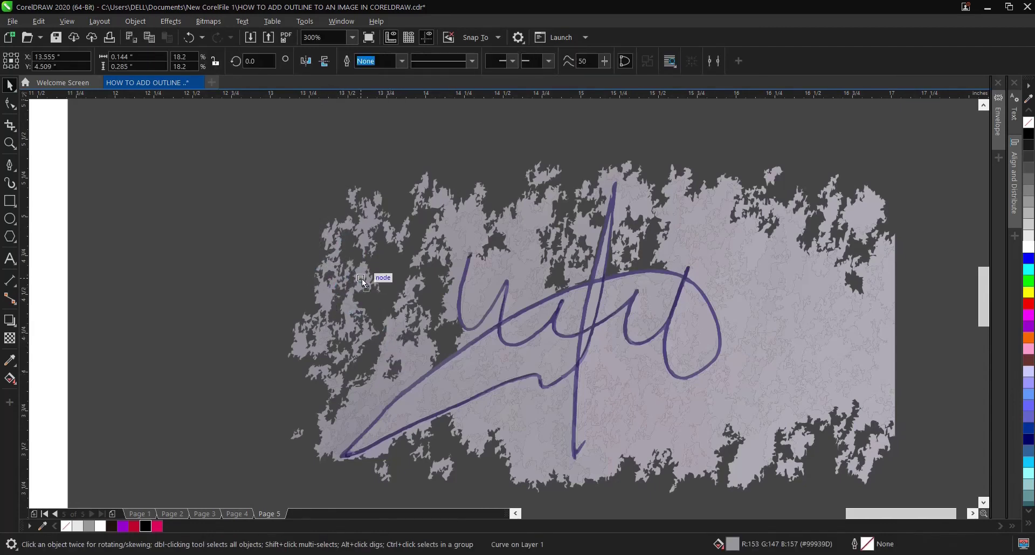
pyautogui.press('Delete')
# Delete a fragment near the centre and a marquee-selected cluster of fragments on the right.
pyautogui.scroll(-1, 404, 281)
pyautogui.scroll(1, 560, 320)
pyautogui.click(563, 309)
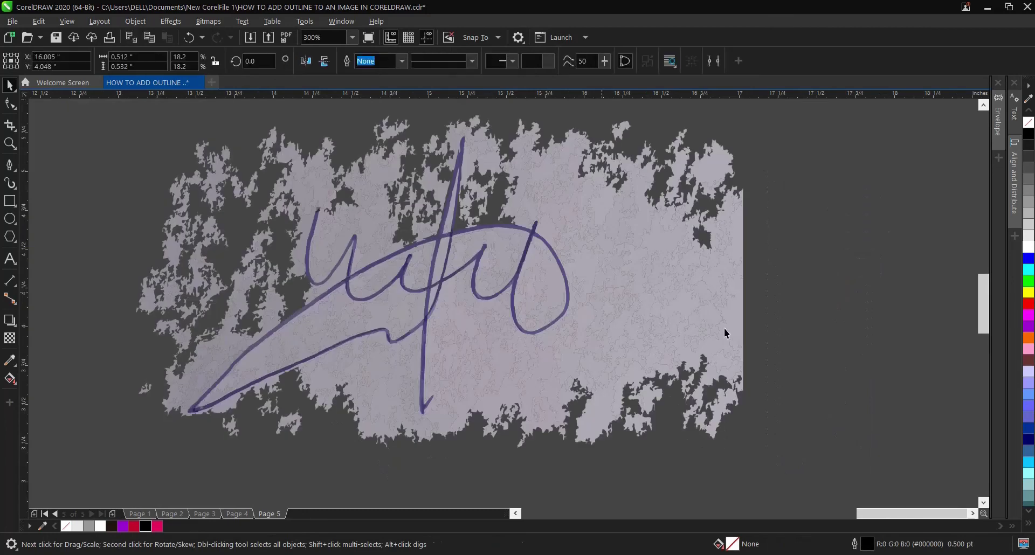
pyautogui.press('Delete')
pyautogui.press('Delete')
pyautogui.moveTo(651, 249); pyautogui.dragTo(706, 318)
pyautogui.press('Delete')
pyautogui.scroll(-1, 562, 310)
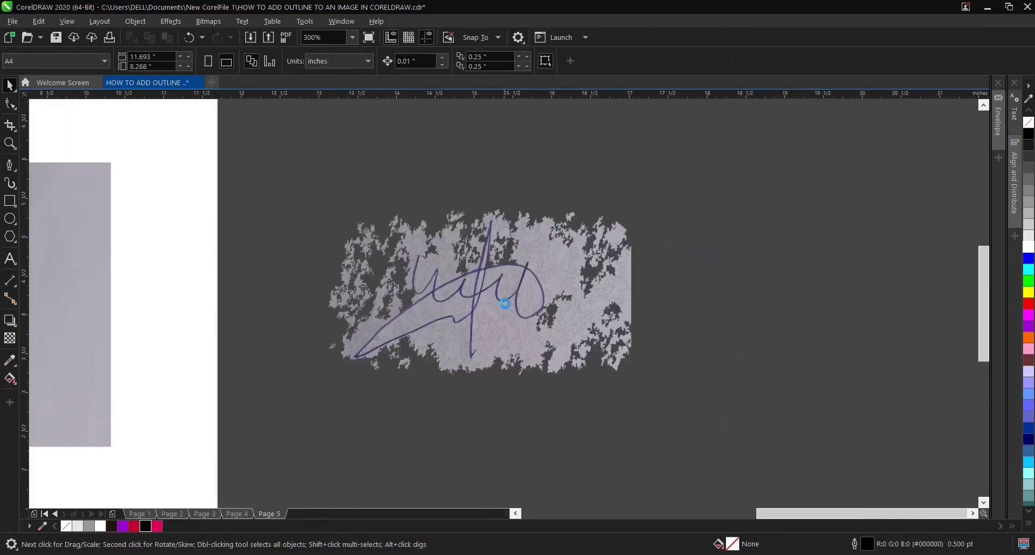
pyautogui.scroll(1, 503, 300)
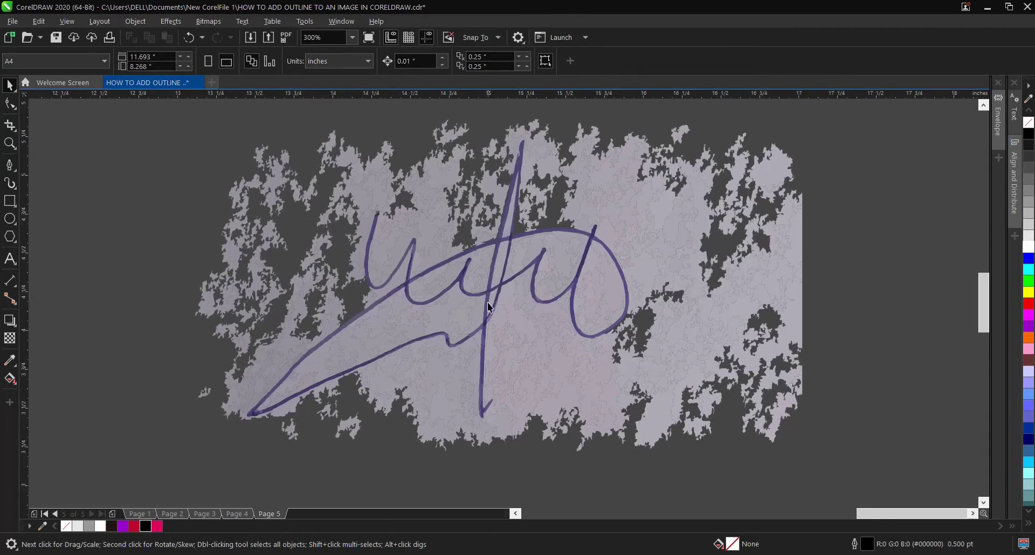
# Switch briefly to the Freehand tool, then back to the Pick tool.
pyautogui.click(9, 164)
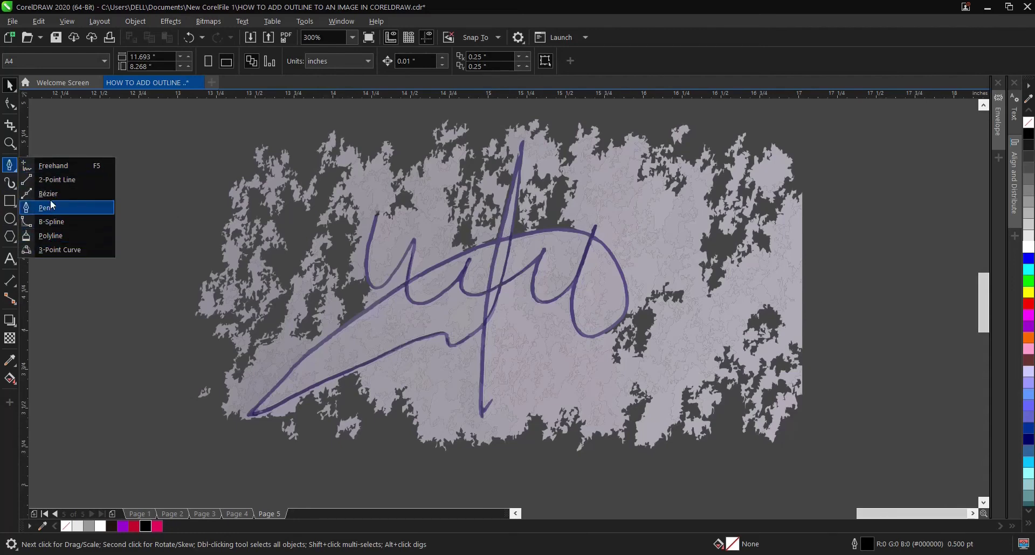
pyautogui.click(55, 167)
pyautogui.click(9, 85)
pyautogui.click(32, 86)
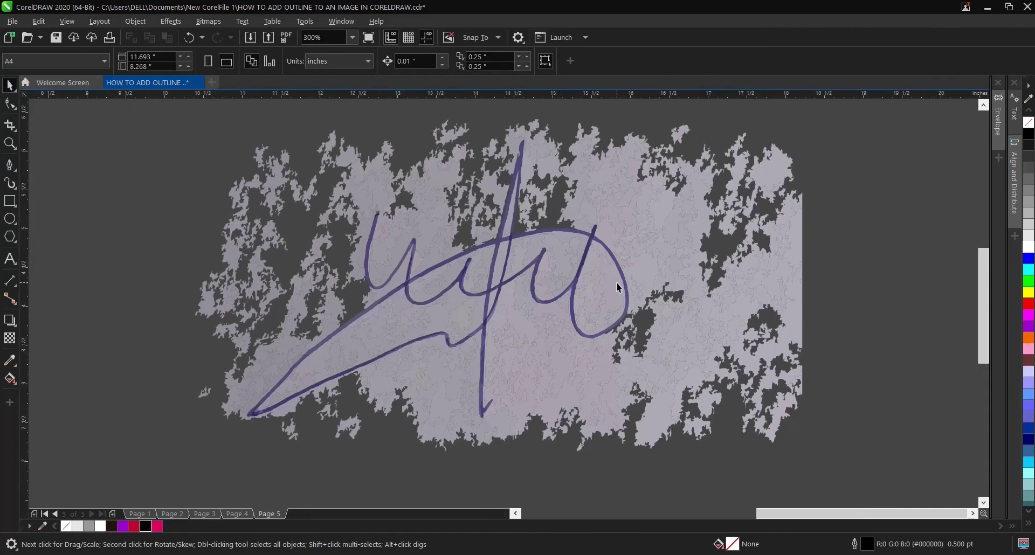
pyautogui.scroll(-1, 604, 282)
pyautogui.scroll(1, 604, 282)
pyautogui.scroll(2, 567, 280)
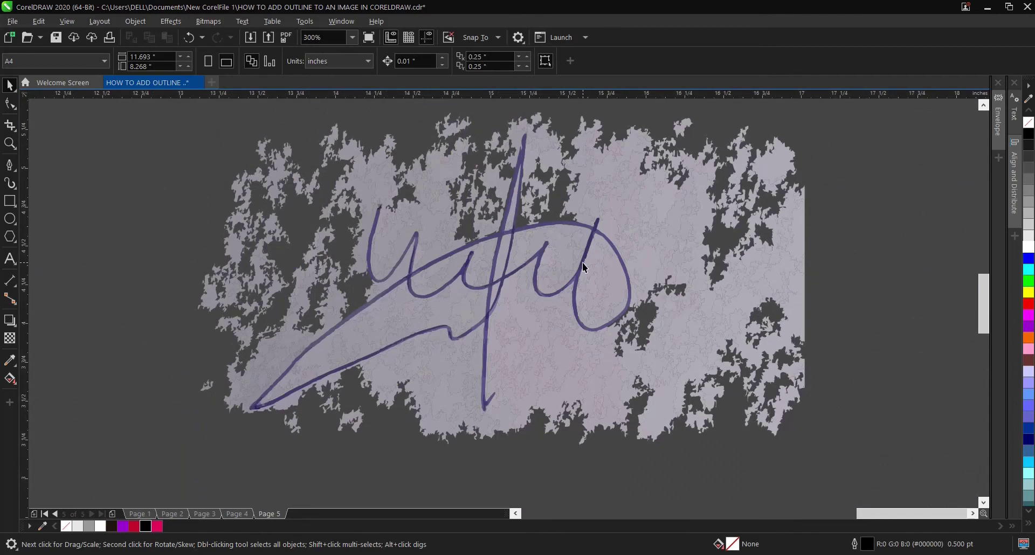
pyautogui.scroll(-1, 627, 266)
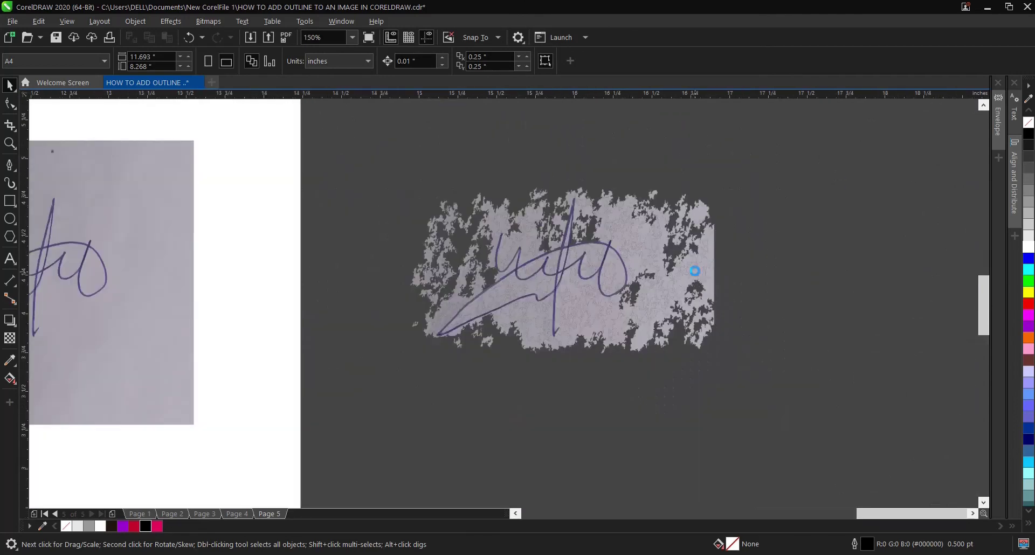
# Marquee-select the black signature beside the page and drag it onto the page over the blue photo's lower edge.
pyautogui.scroll(1, 700, 277)
pyautogui.moveTo(771, 134); pyautogui.dragTo(689, 308)
pyautogui.scroll(-6, 683, 377)
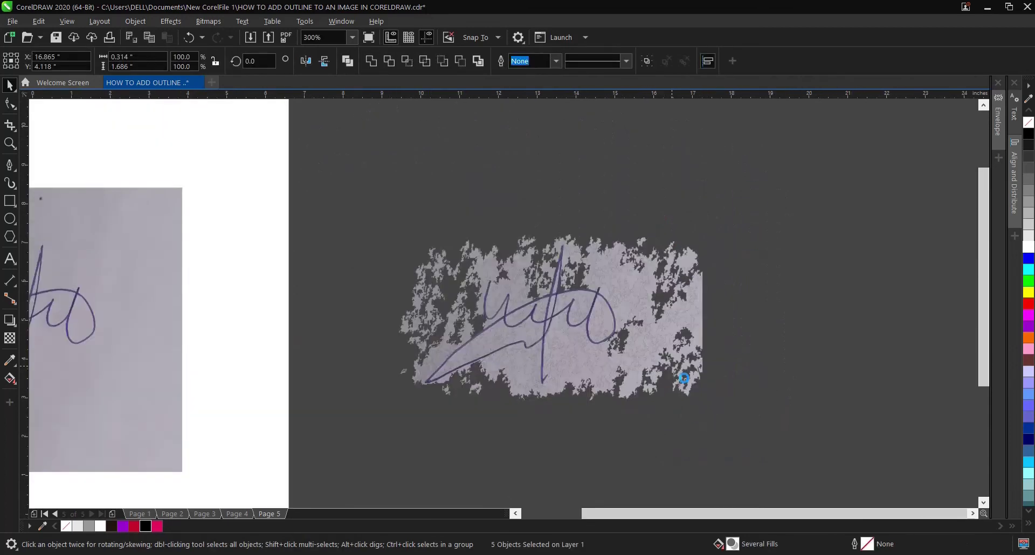
pyautogui.scroll(2, 426, 386)
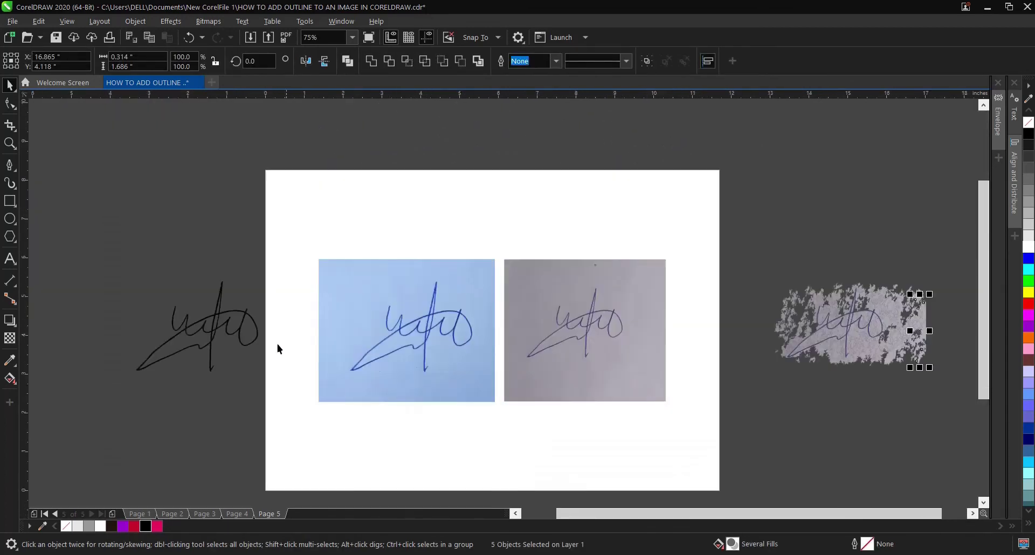
pyautogui.moveTo(111, 247); pyautogui.dragTo(272, 427)
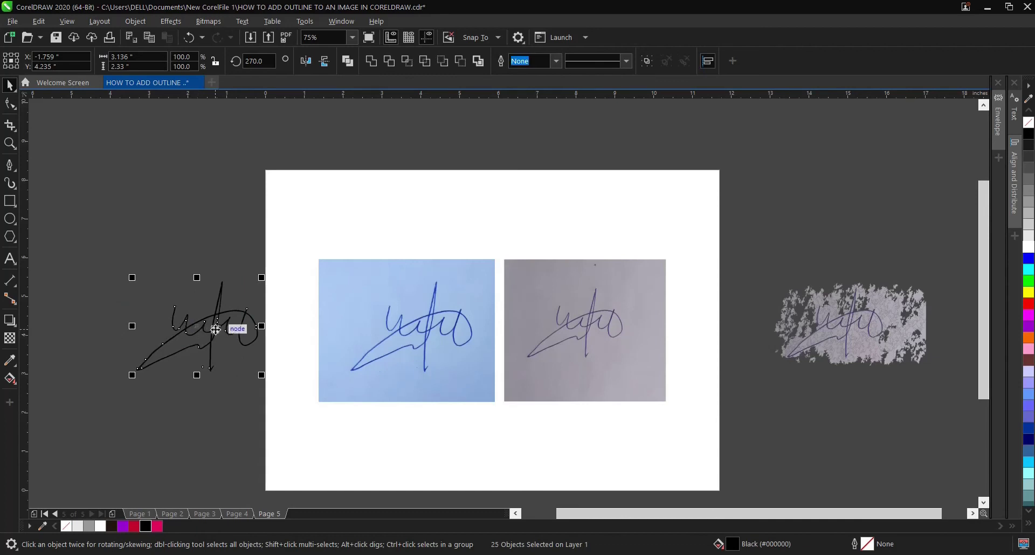
pyautogui.moveTo(214, 331)
pyautogui.mouseDown()
pyautogui.moveTo(300, 370)
pyautogui.moveTo(435, 403)
pyautogui.mouseUp()
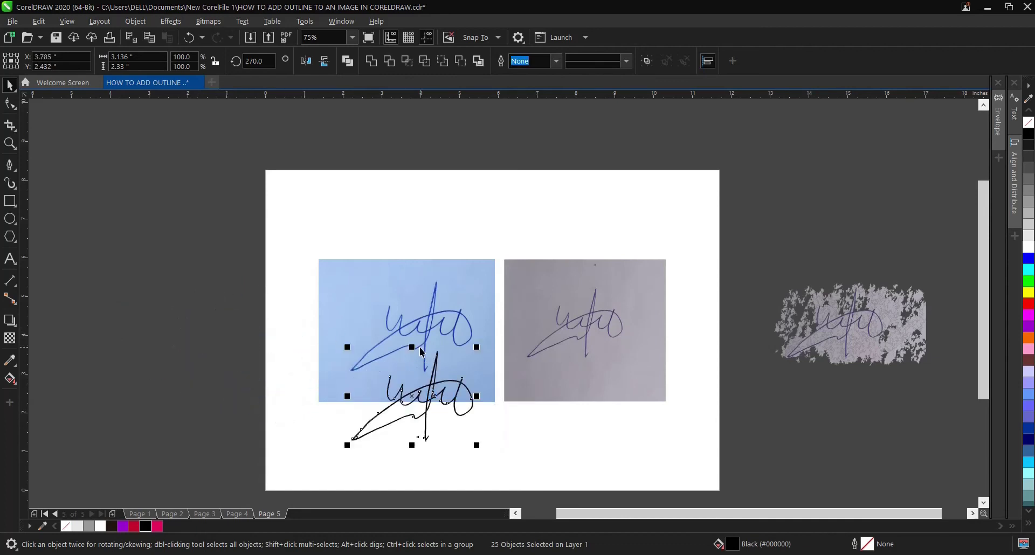
pyautogui.scroll(-2, 422, 422)
pyautogui.scroll(4, 422, 422)
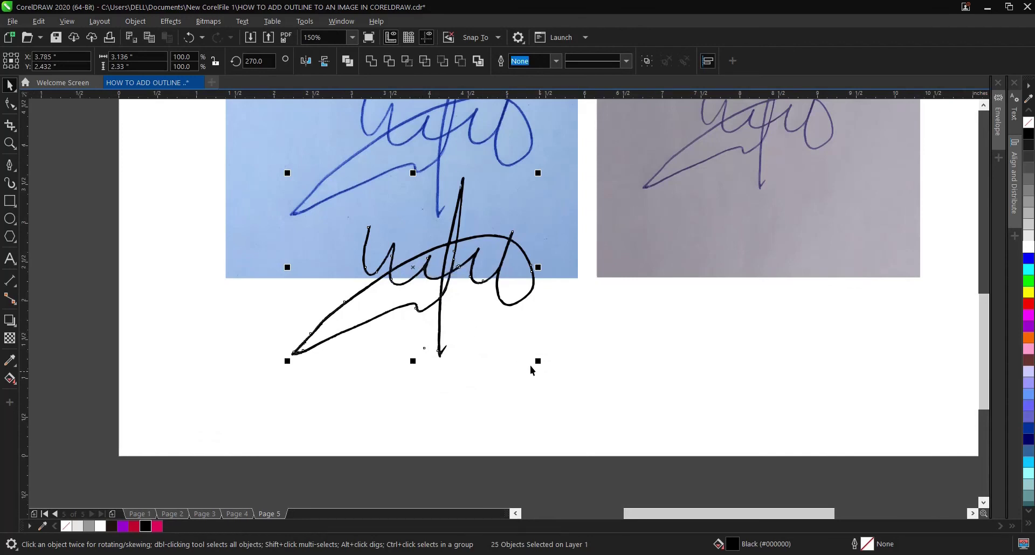
# Shrink the signature to 2.215 x 1.645, set it below the blue photo, and copy it below the grey photo.
pyautogui.moveTo(539, 362); pyautogui.dragTo(503, 335)
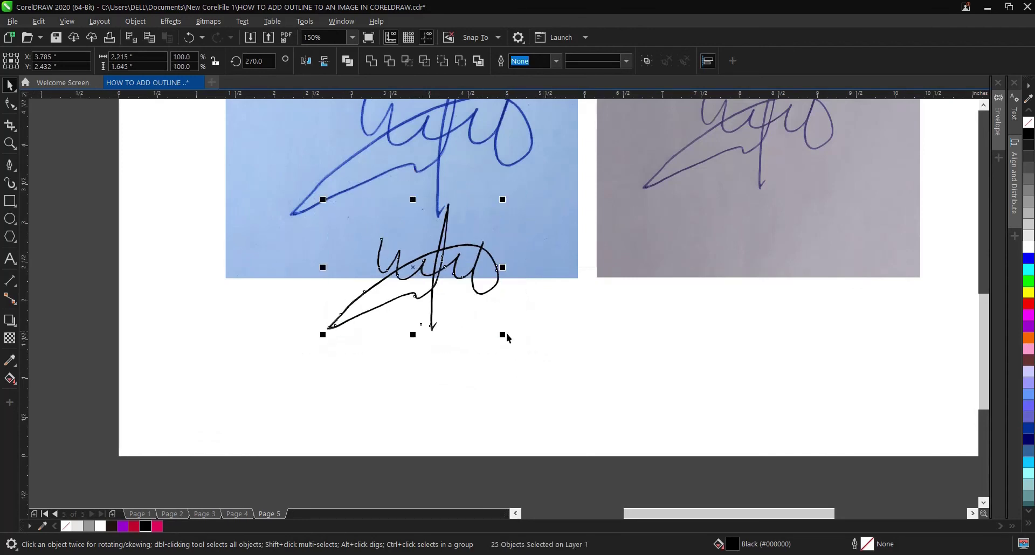
pyautogui.moveTo(422, 270)
pyautogui.mouseDown()
pyautogui.moveTo(412, 327)
pyautogui.moveTo(350, 345)
pyautogui.mouseUp()
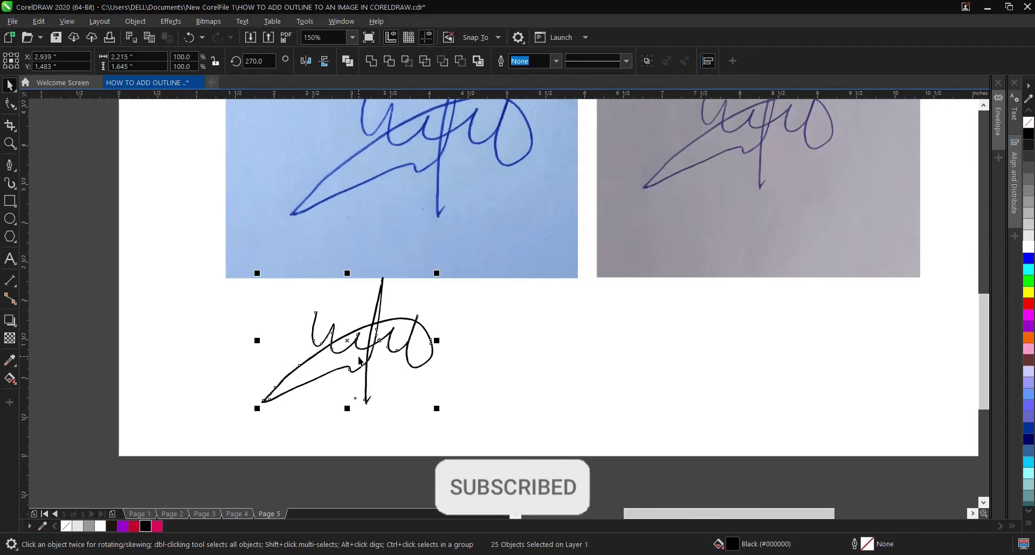
pyautogui.scroll(1, 365, 366)
pyautogui.scroll(-1, 399, 305)
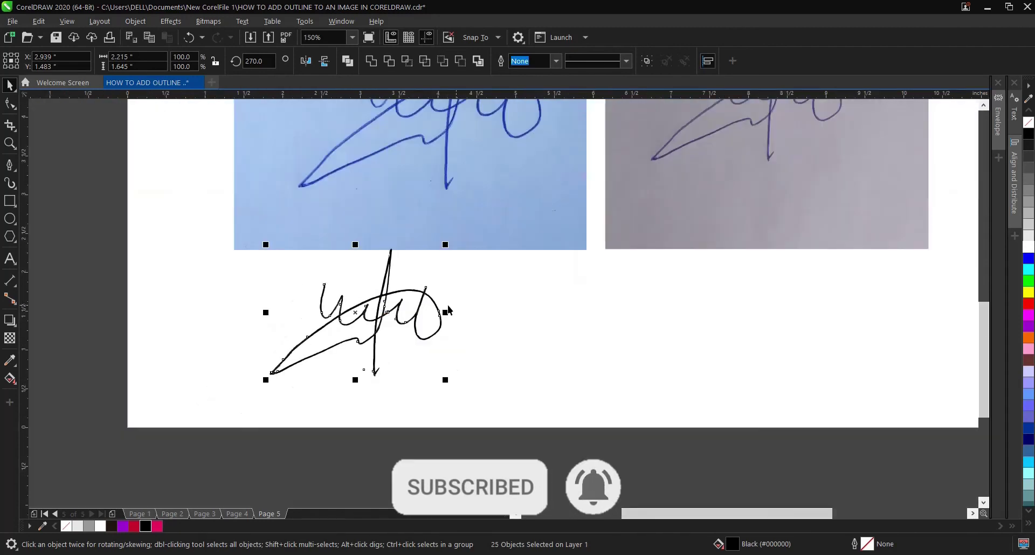
pyautogui.moveTo(377, 326); pyautogui.dragTo(581, 318)
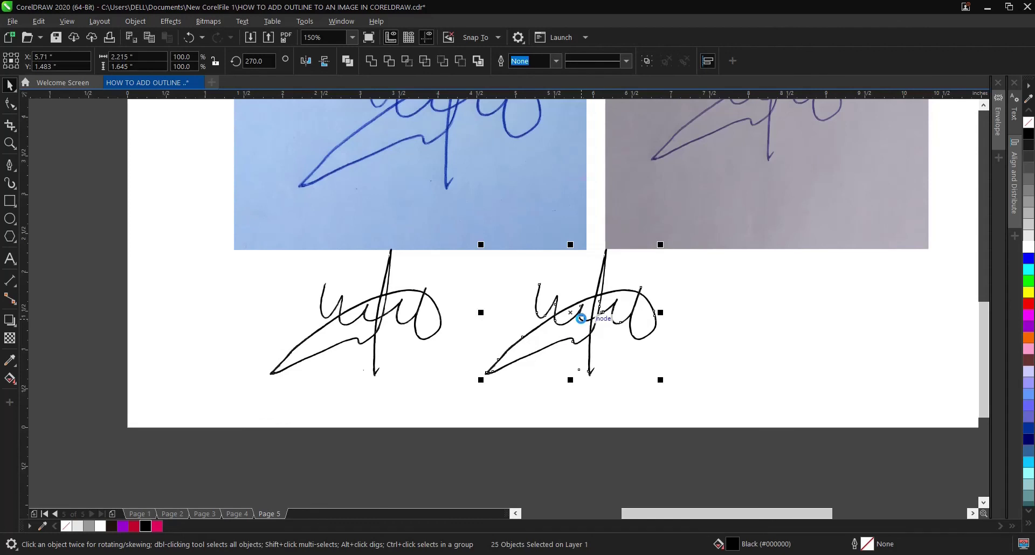